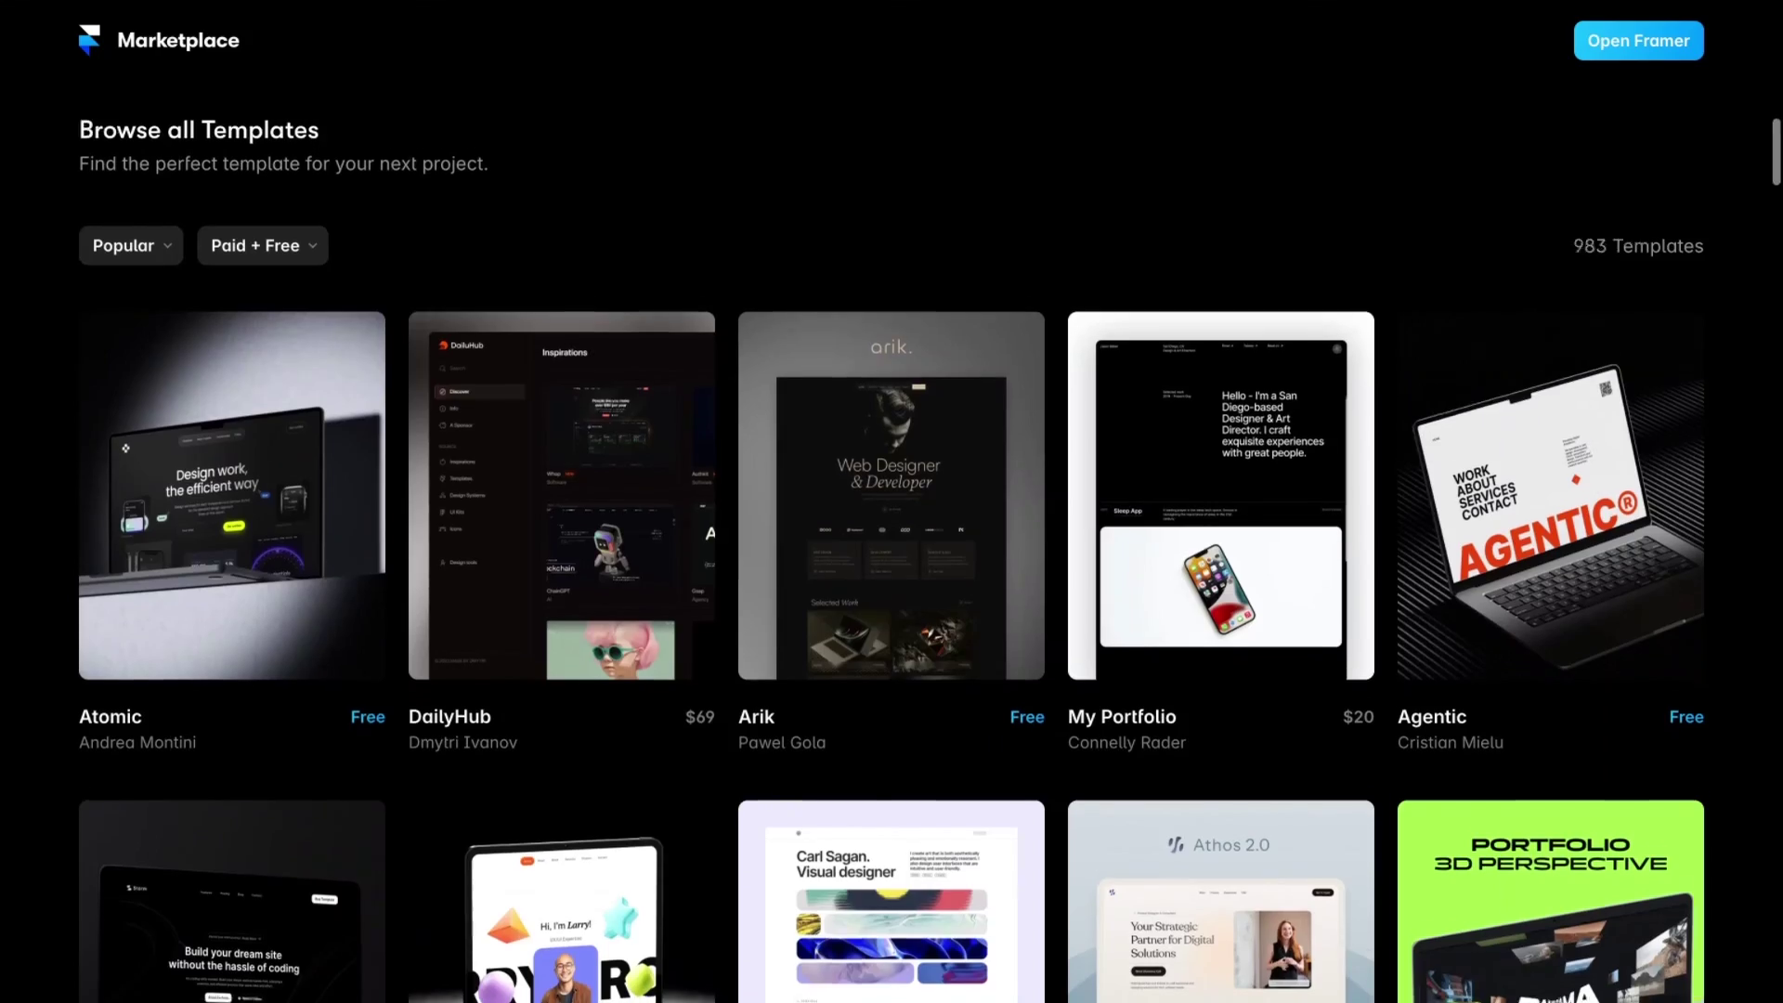
# - Browse the Marketplace templates and the Blocs UI kit's Nav Bar section, then show the page's layers
pyautogui.scroll(-20, 891, 538)
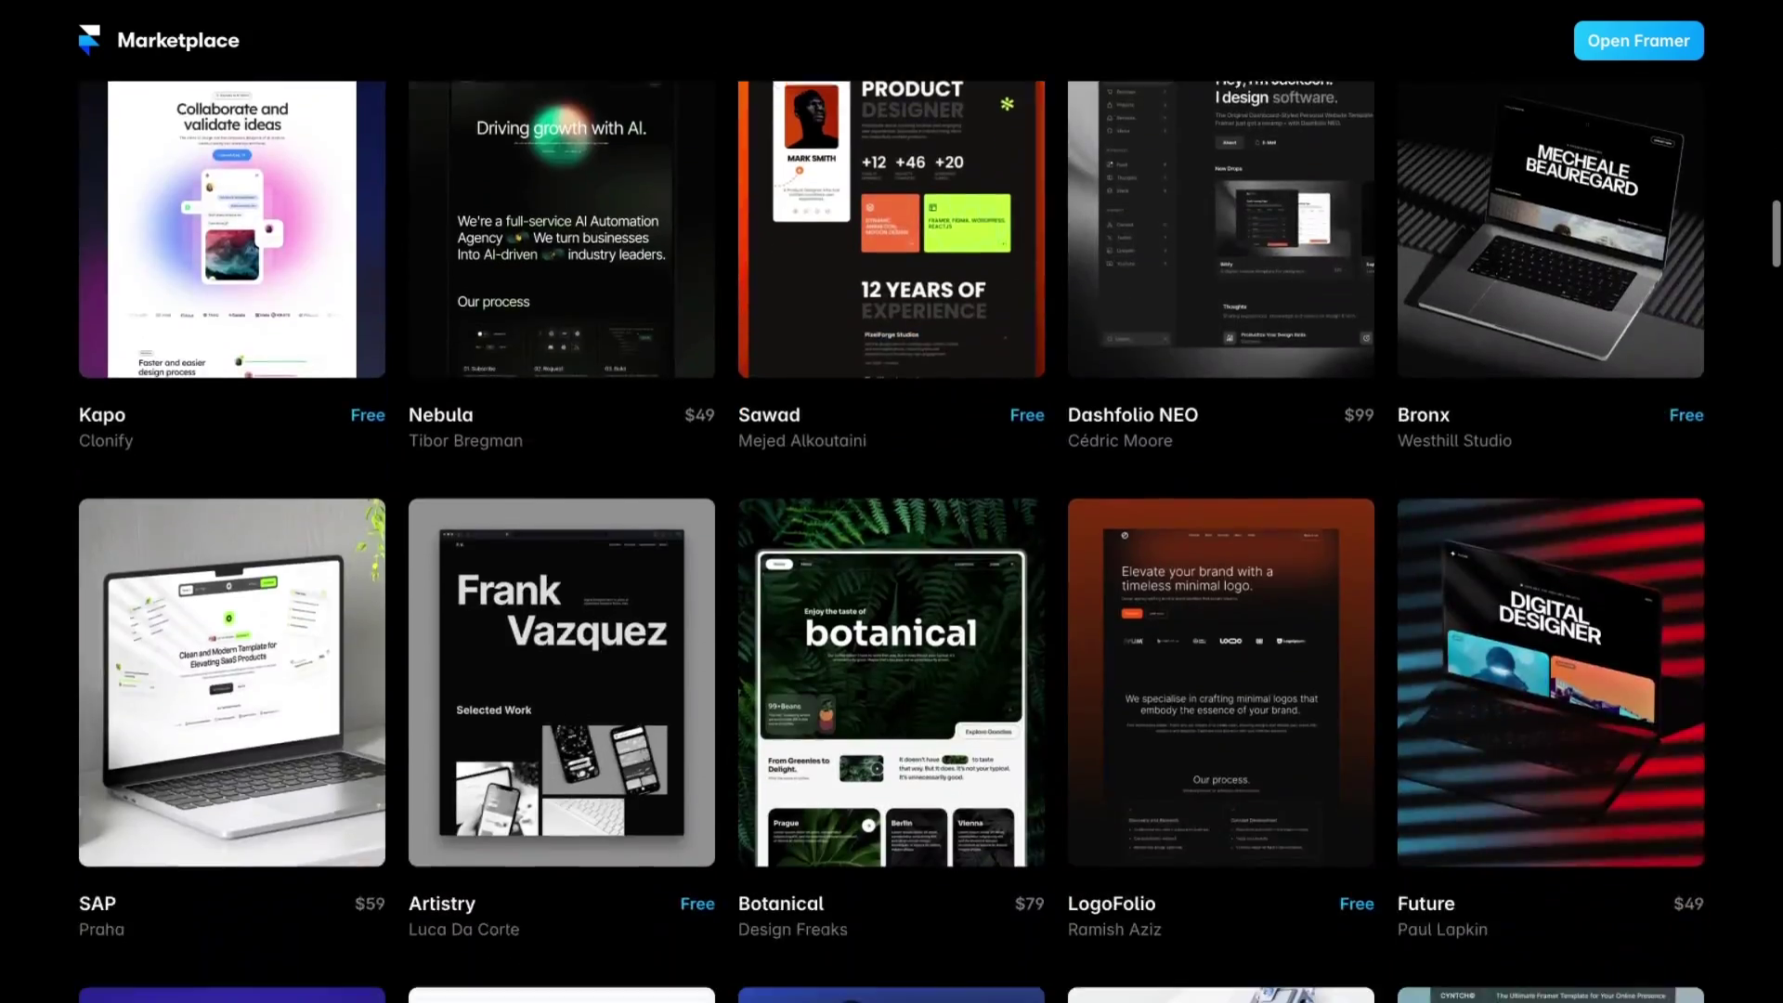
pyautogui.scroll(-20, 891, 539)
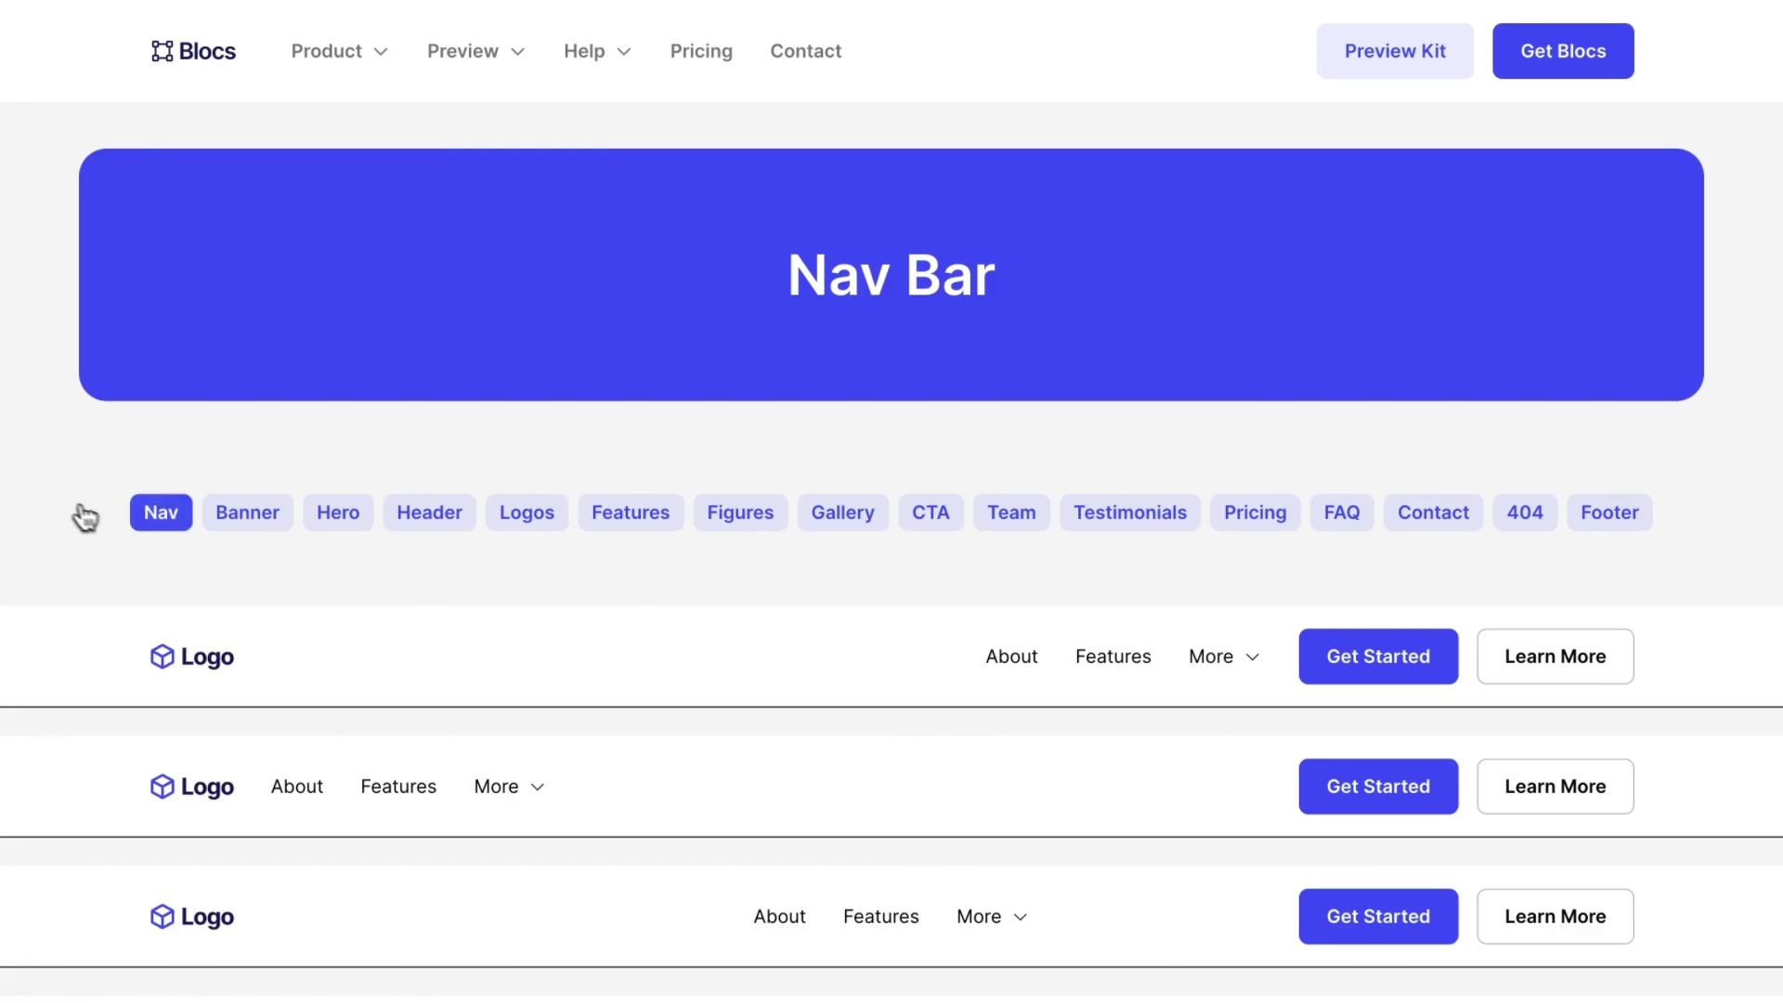
pyautogui.scroll(-4, 65, 510)
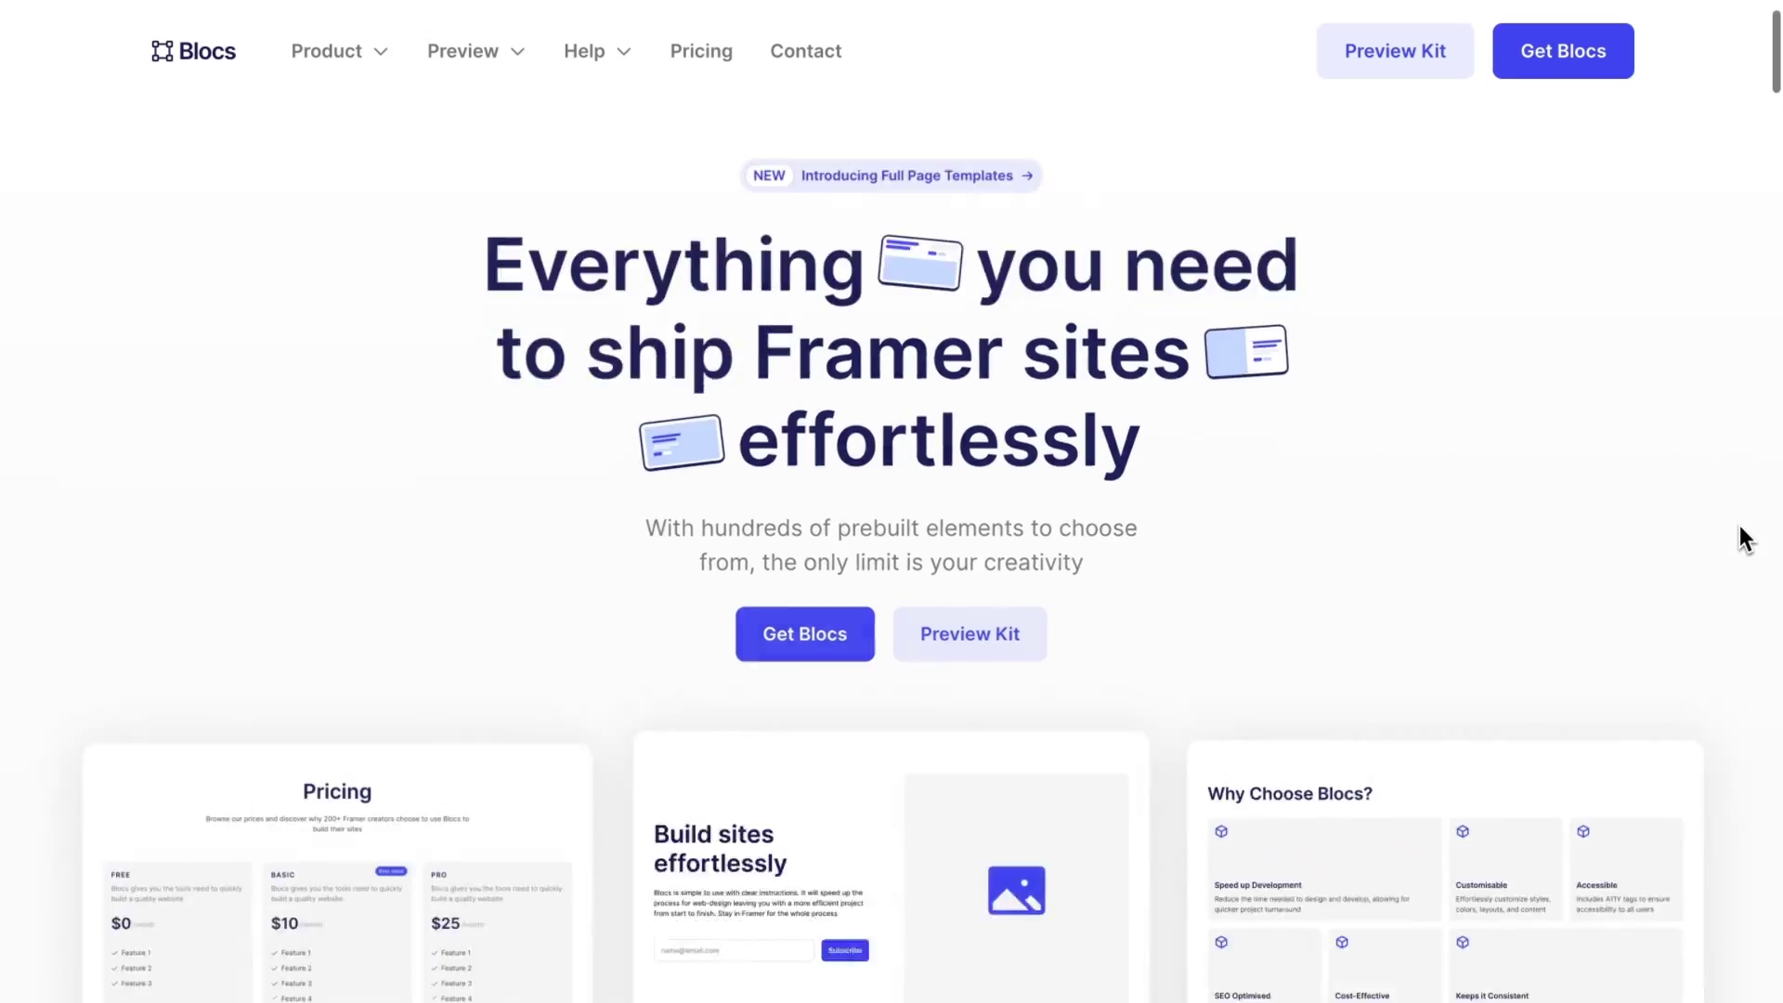
pyautogui.scroll(-15, 1740, 525)
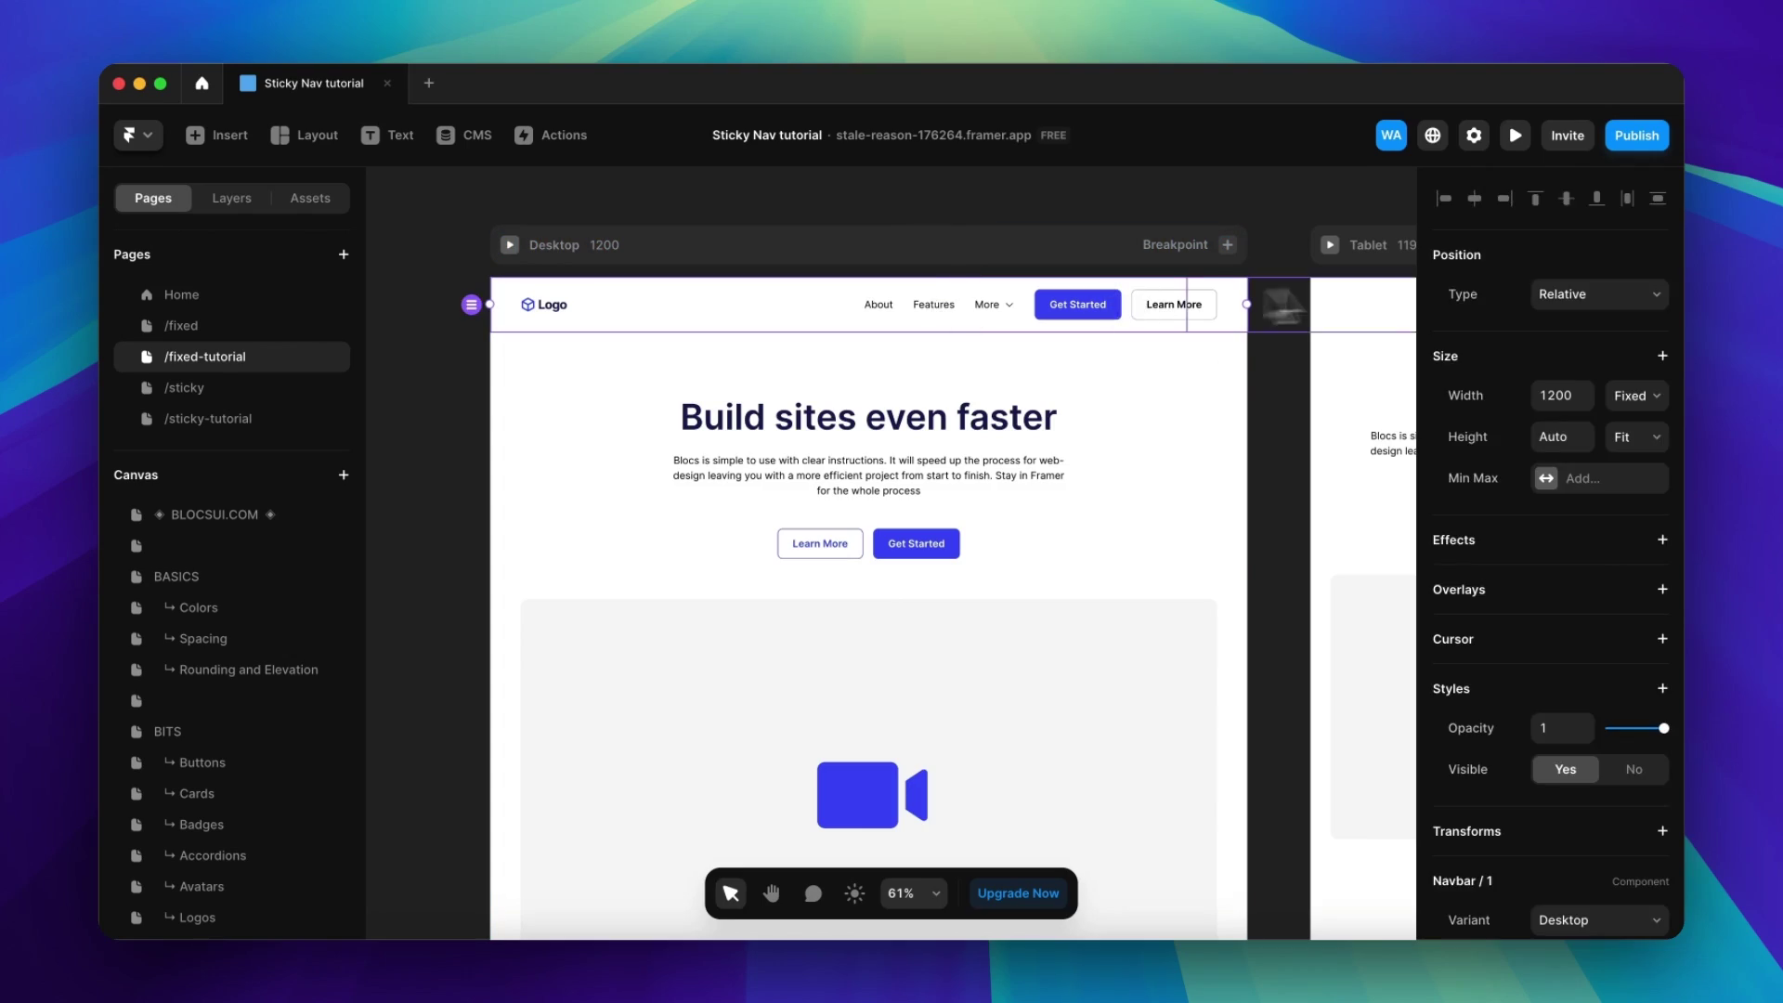
pyautogui.click(1615, 296)
# - Remove the Stack wrapping the Navbar and set the Navbar's position to Fixed
pyautogui.click(1582, 318)
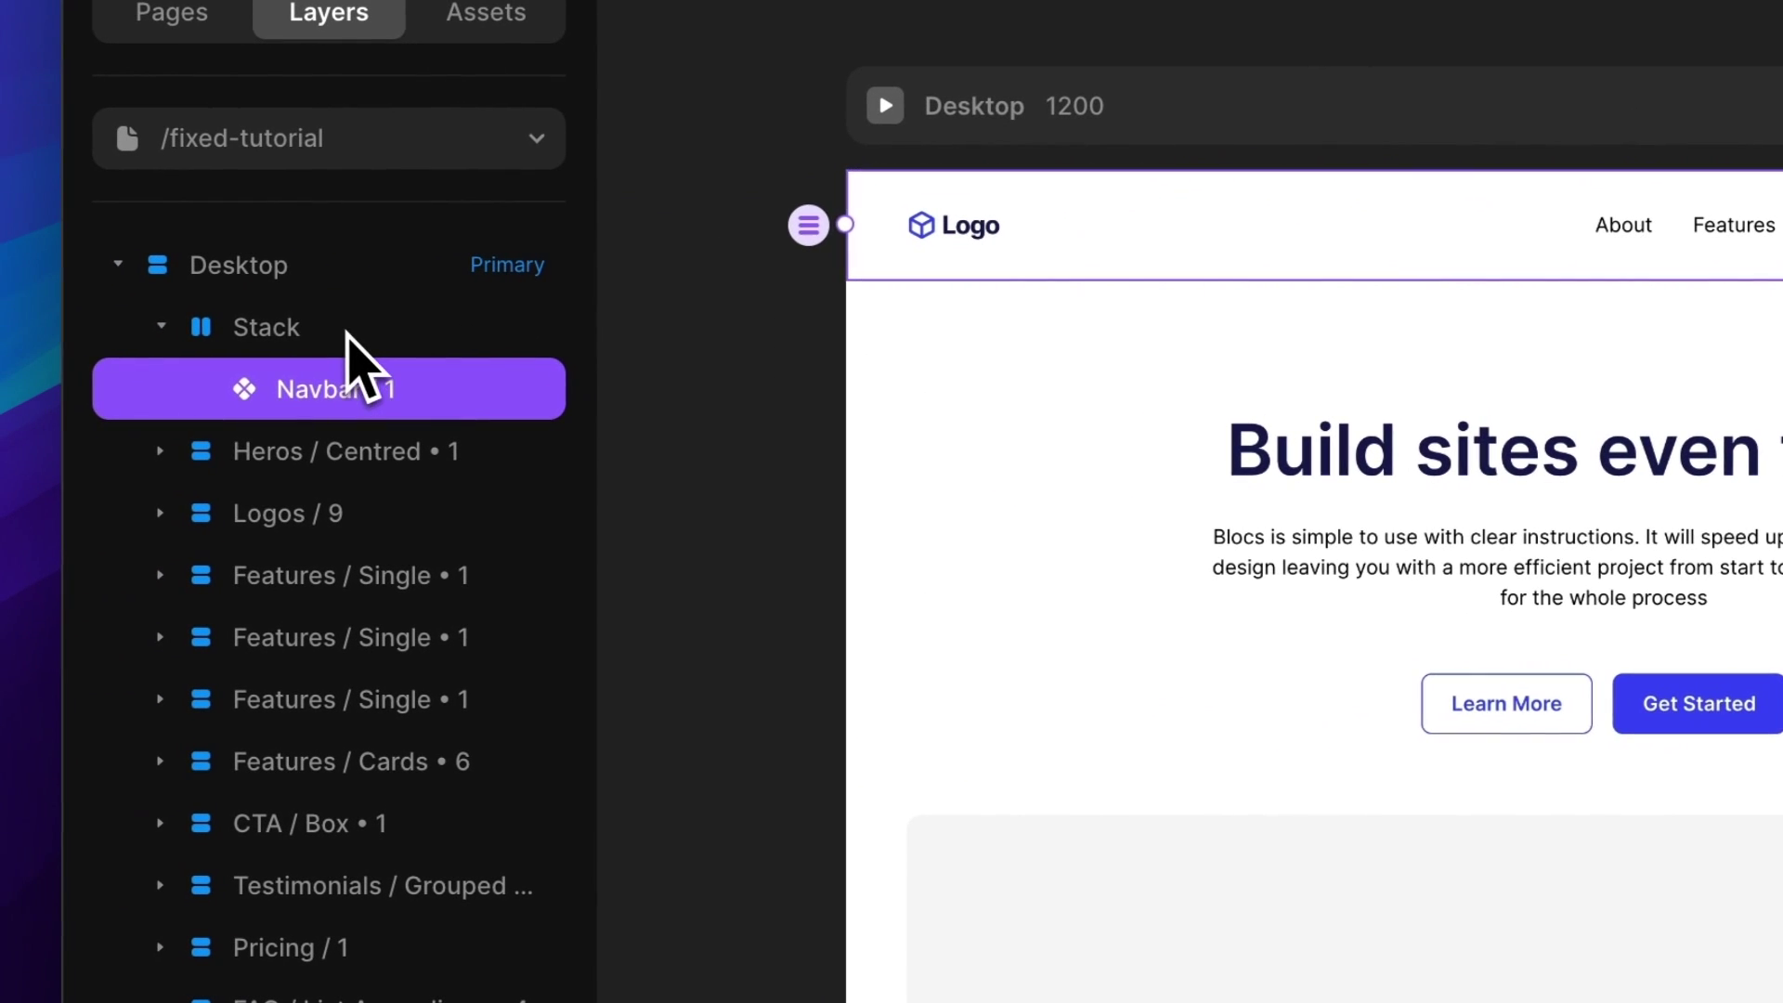
pyautogui.click(349, 335)
pyautogui.hotkey('ctrl', 'z')
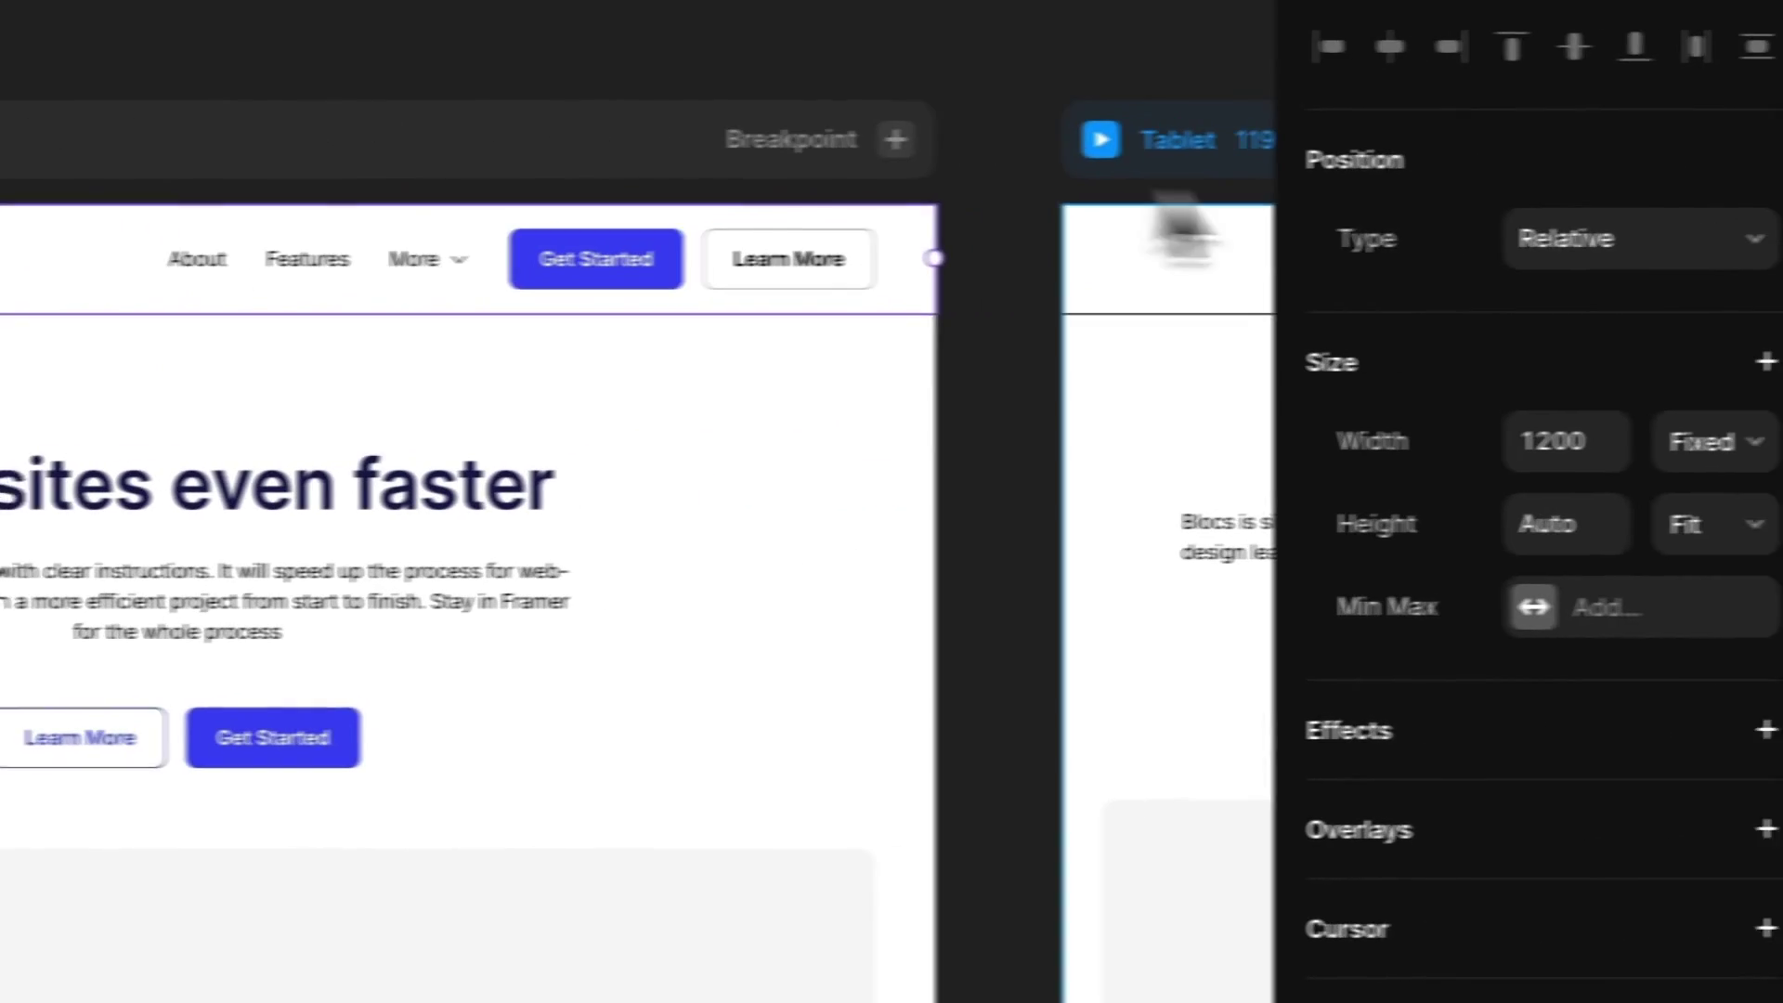
pyautogui.click(1643, 241)
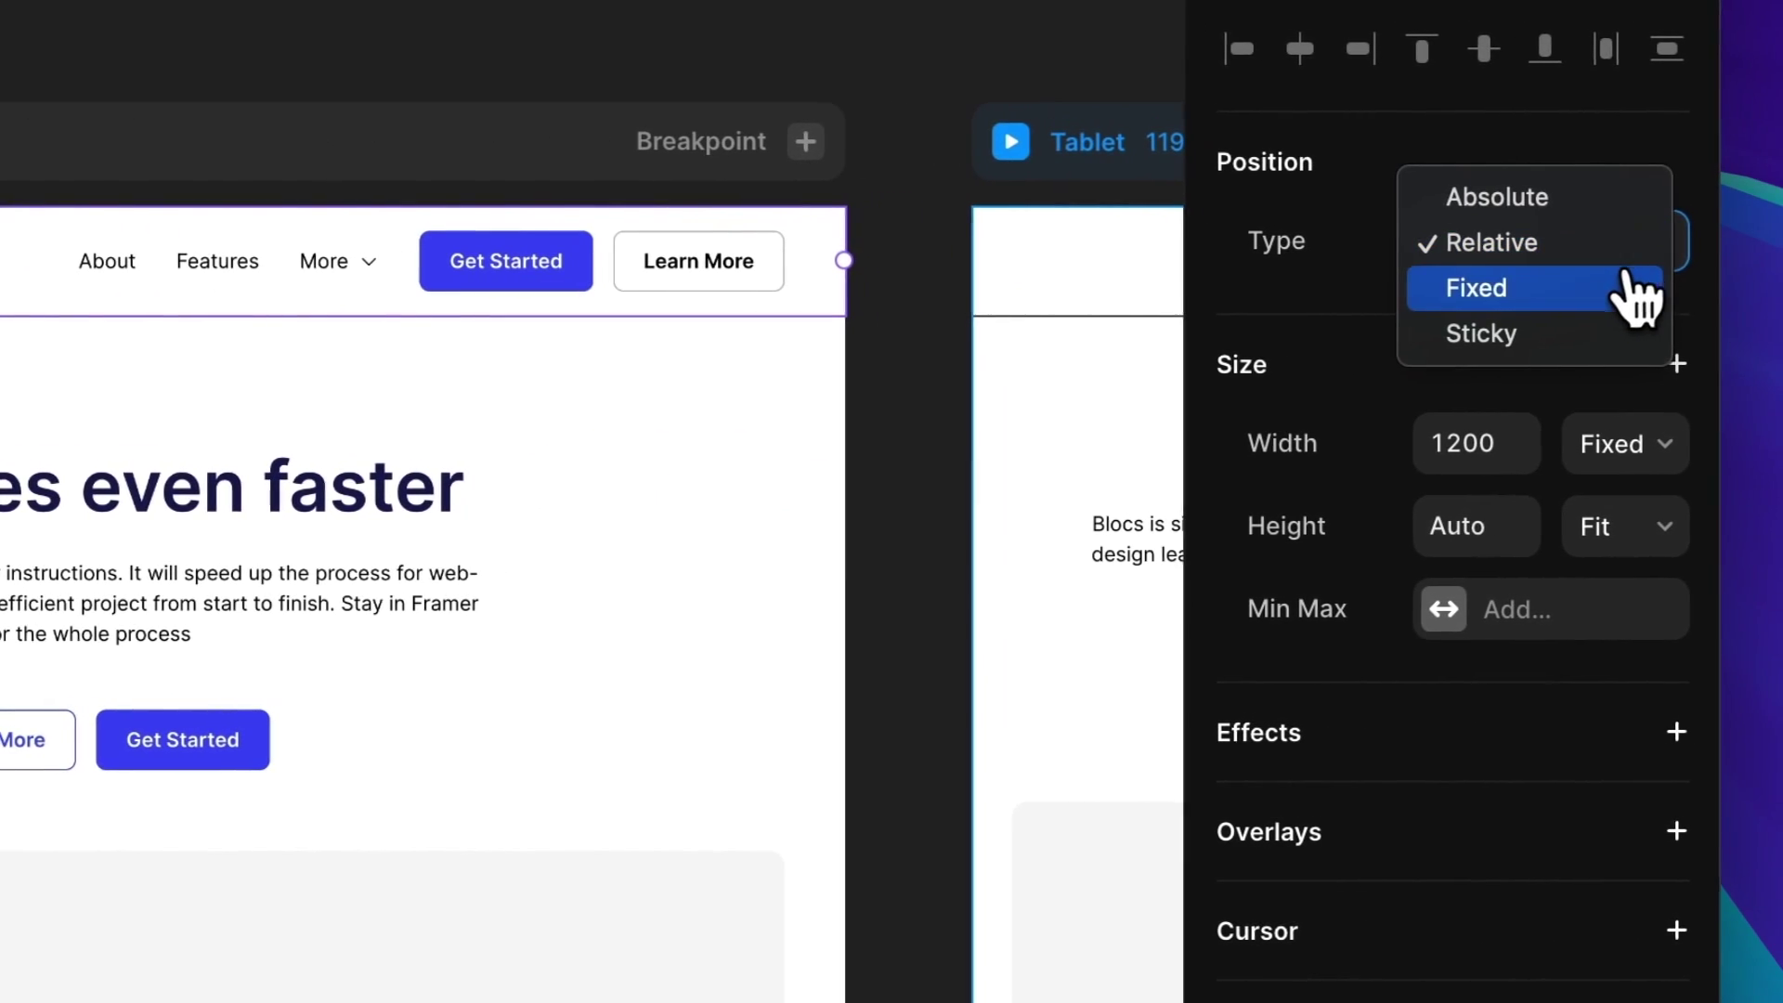
pyautogui.click(1524, 288)
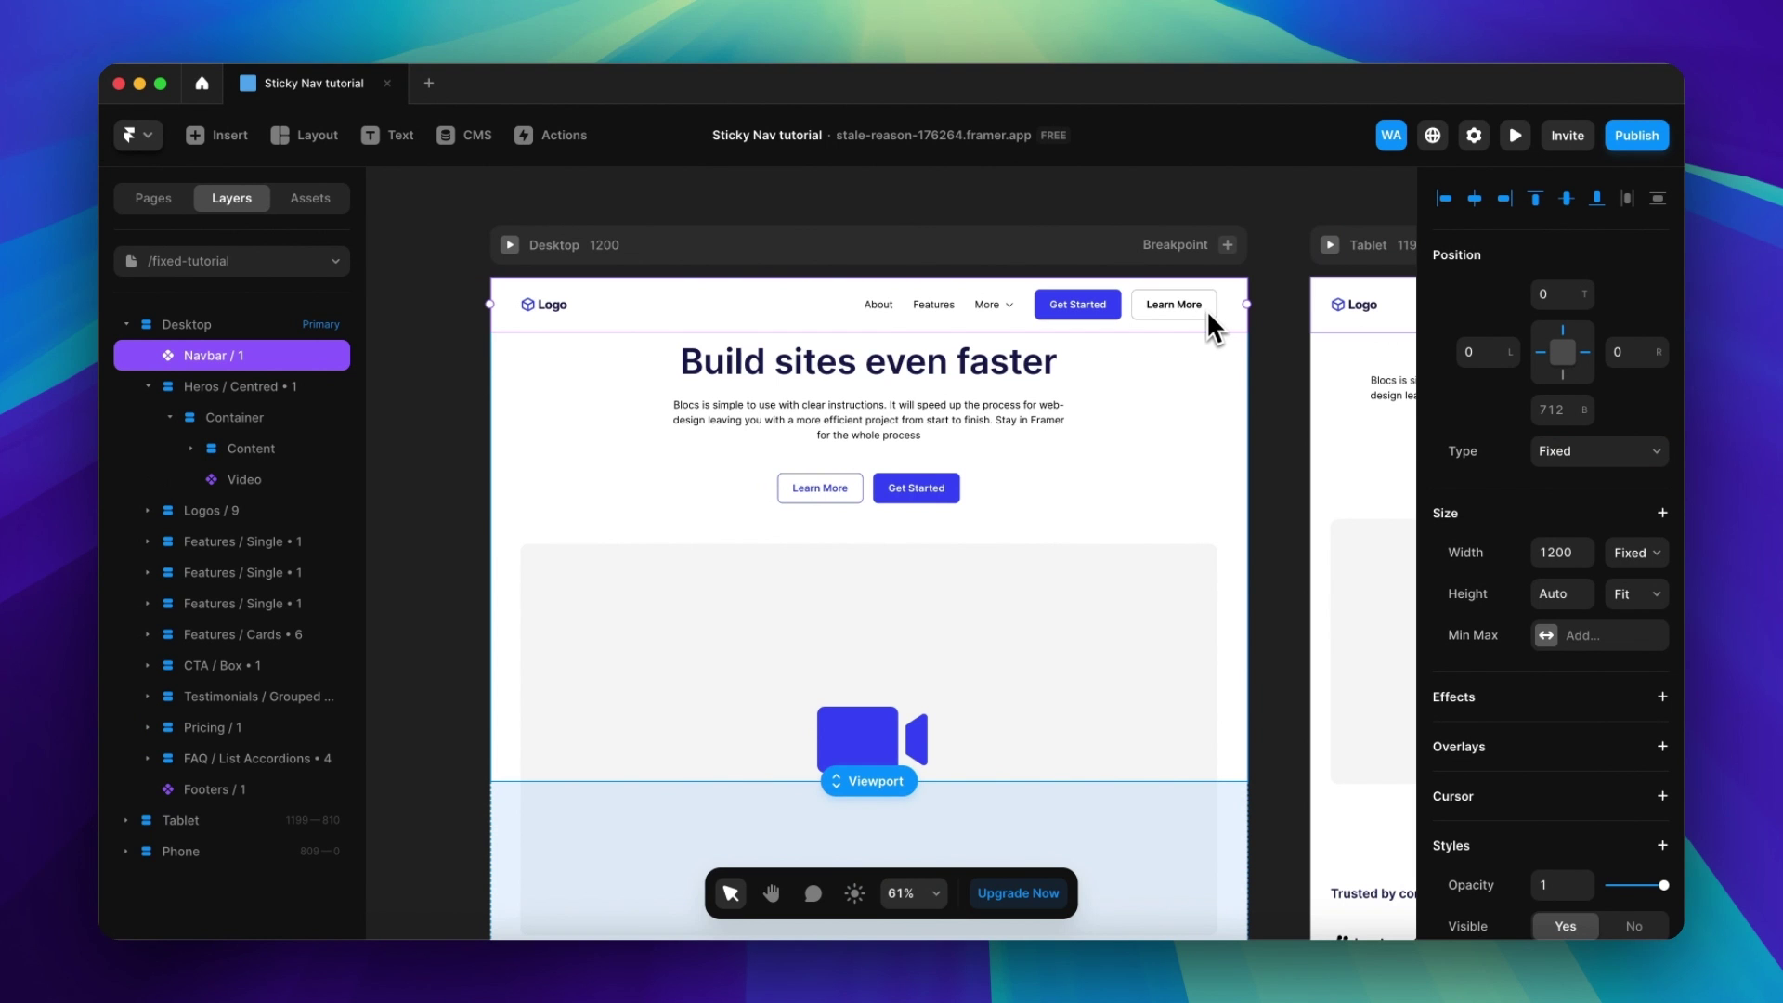
# - Give the Navbar a fixed height of 88 and raise the hero's top padding to 188
pyautogui.click(1632, 593)
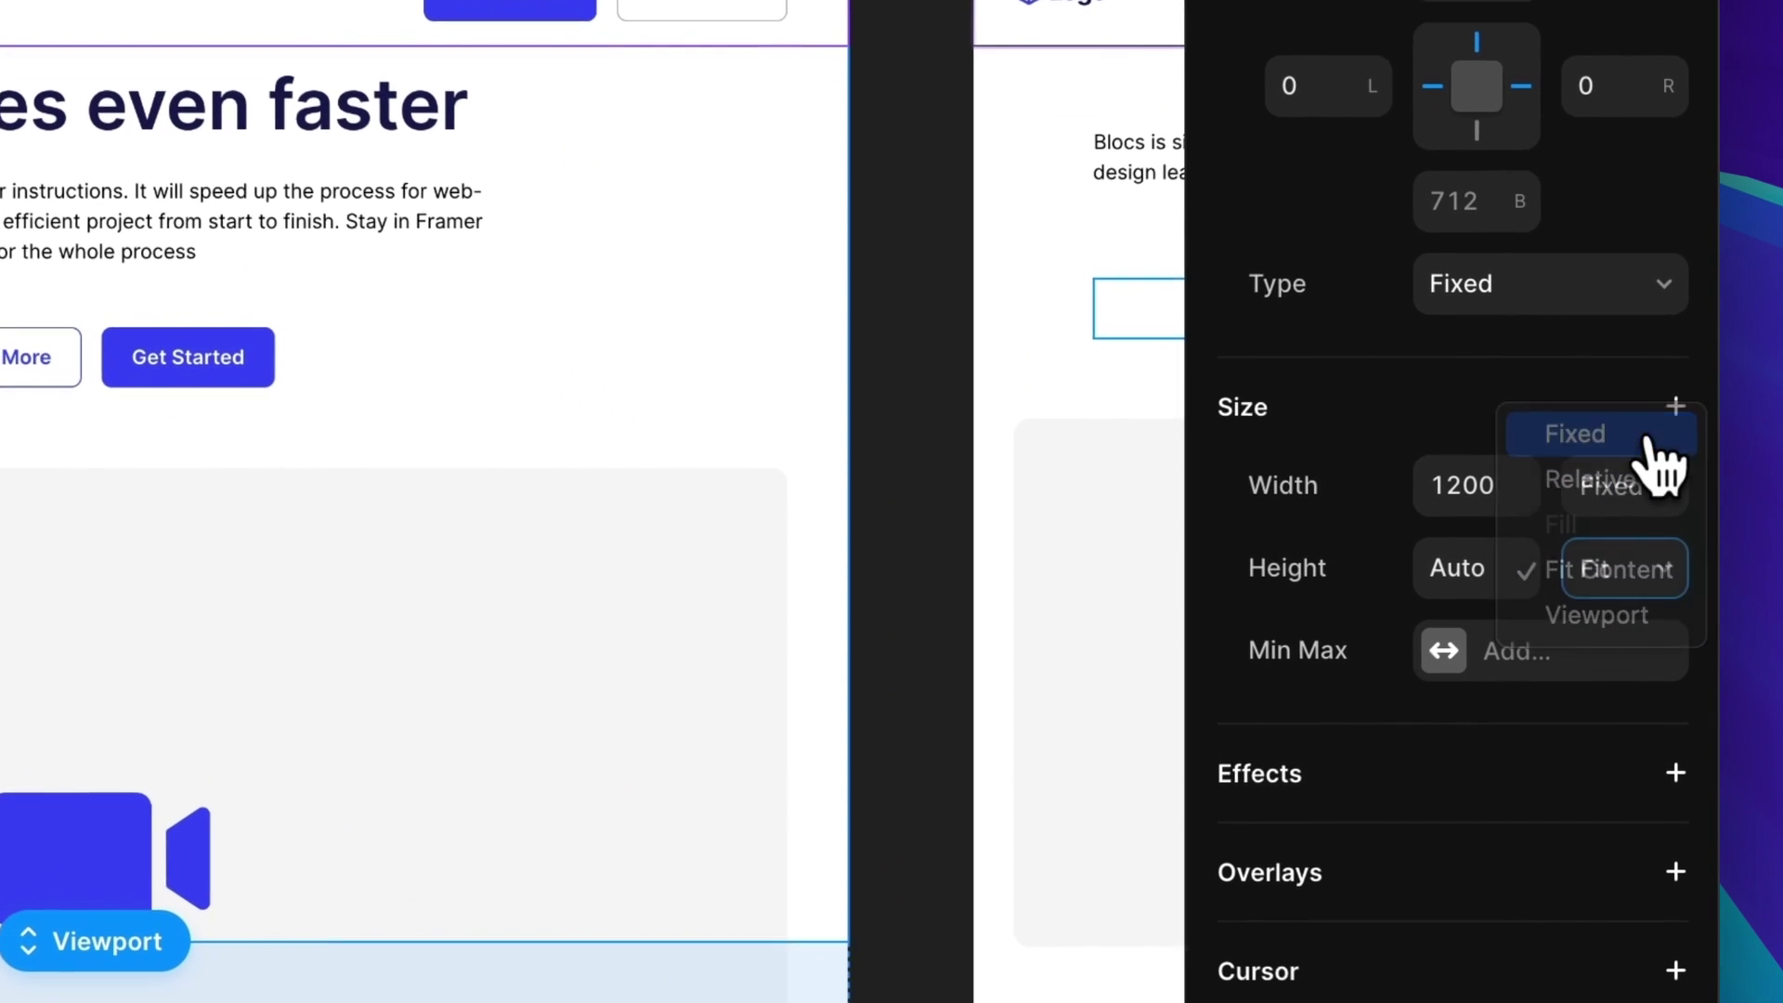
pyautogui.click(1620, 508)
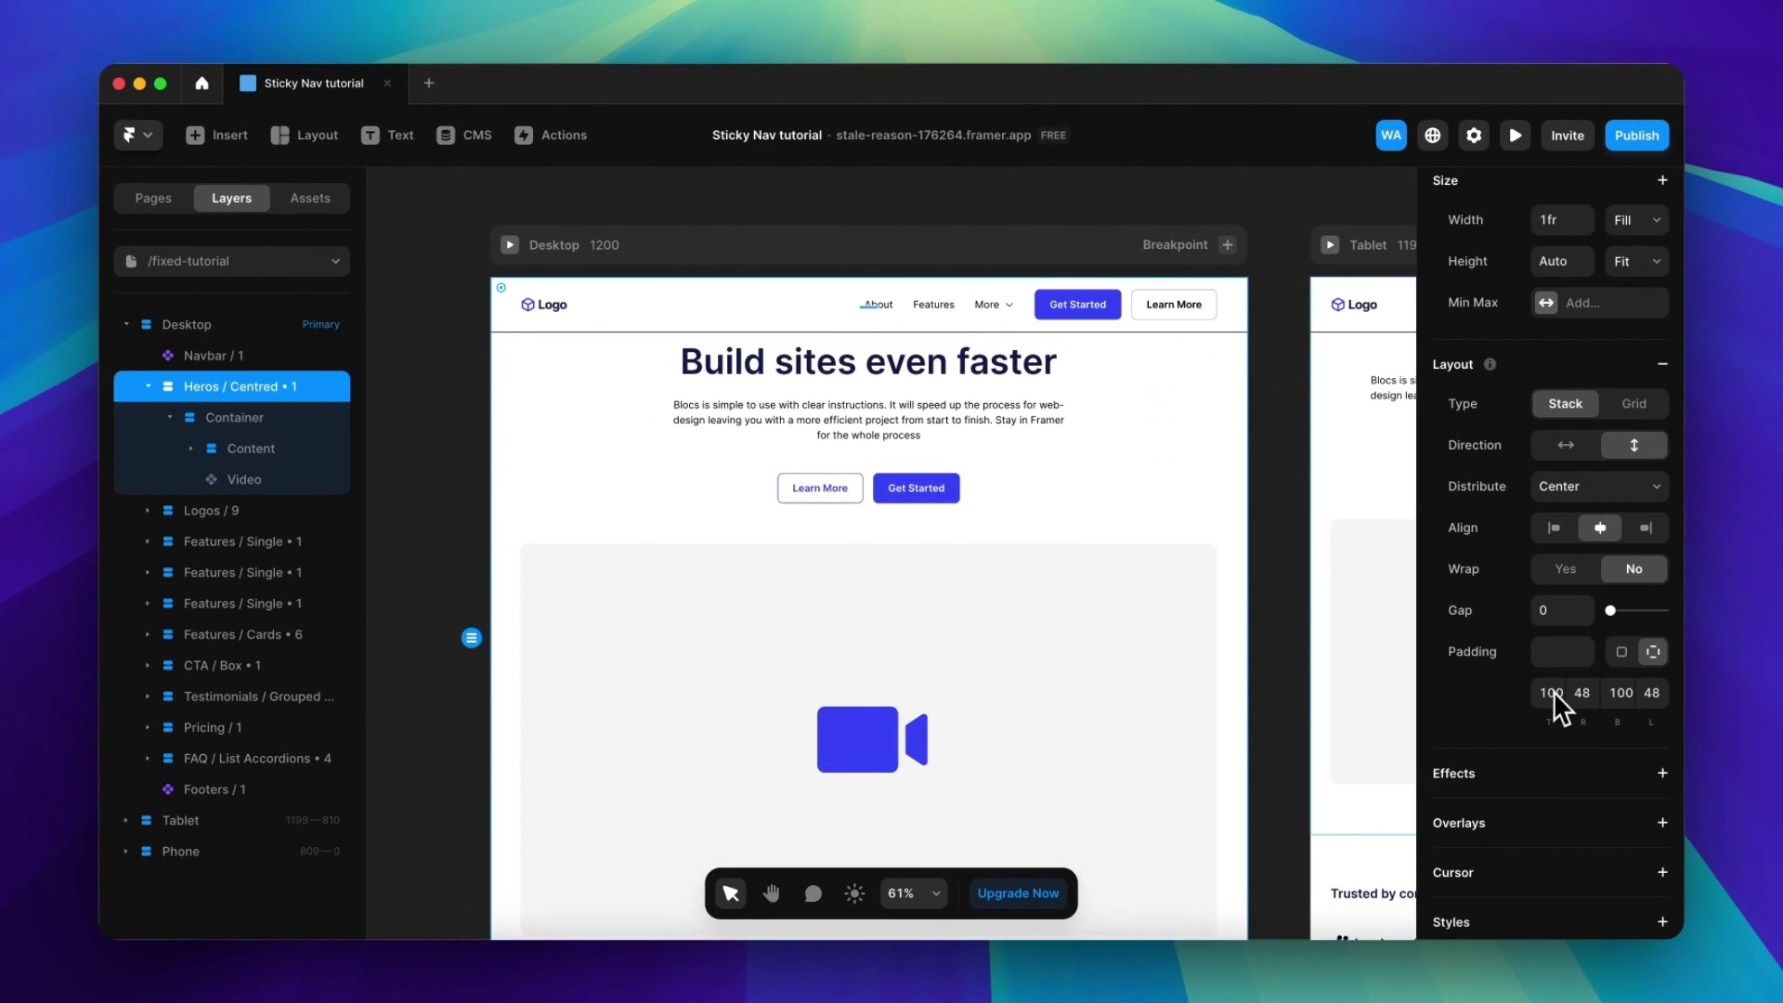
pyautogui.click(1551, 693)
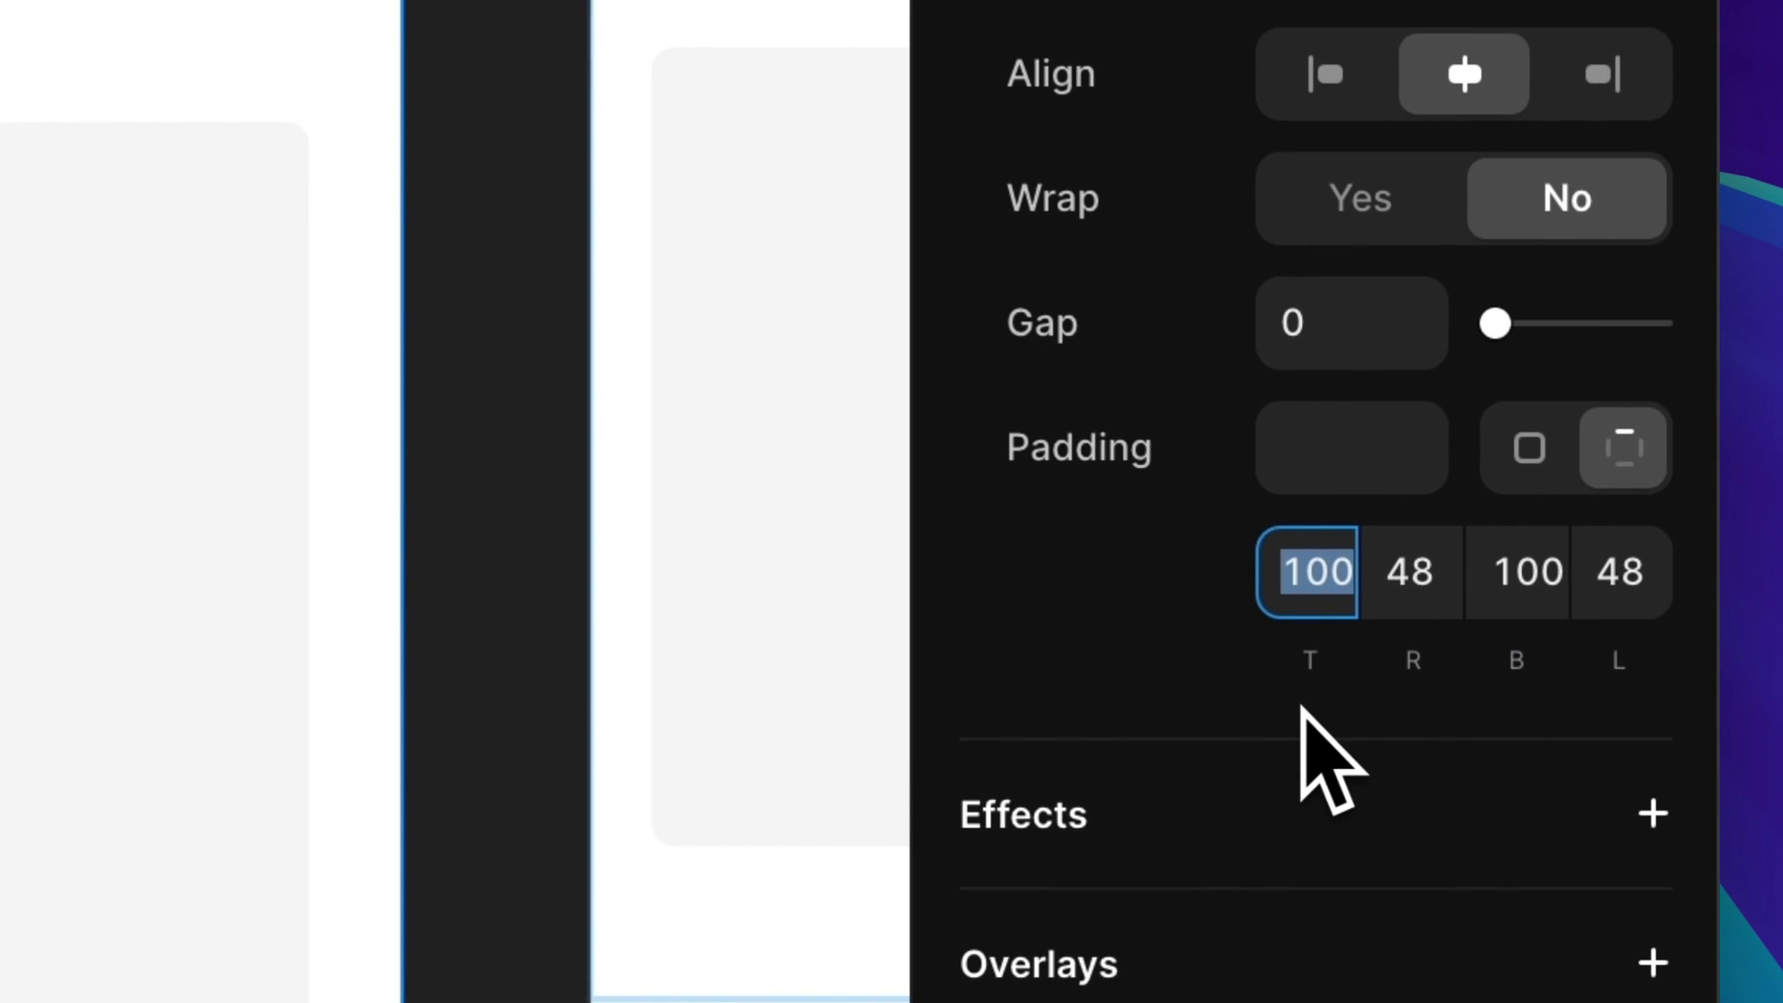
pyautogui.write('188')
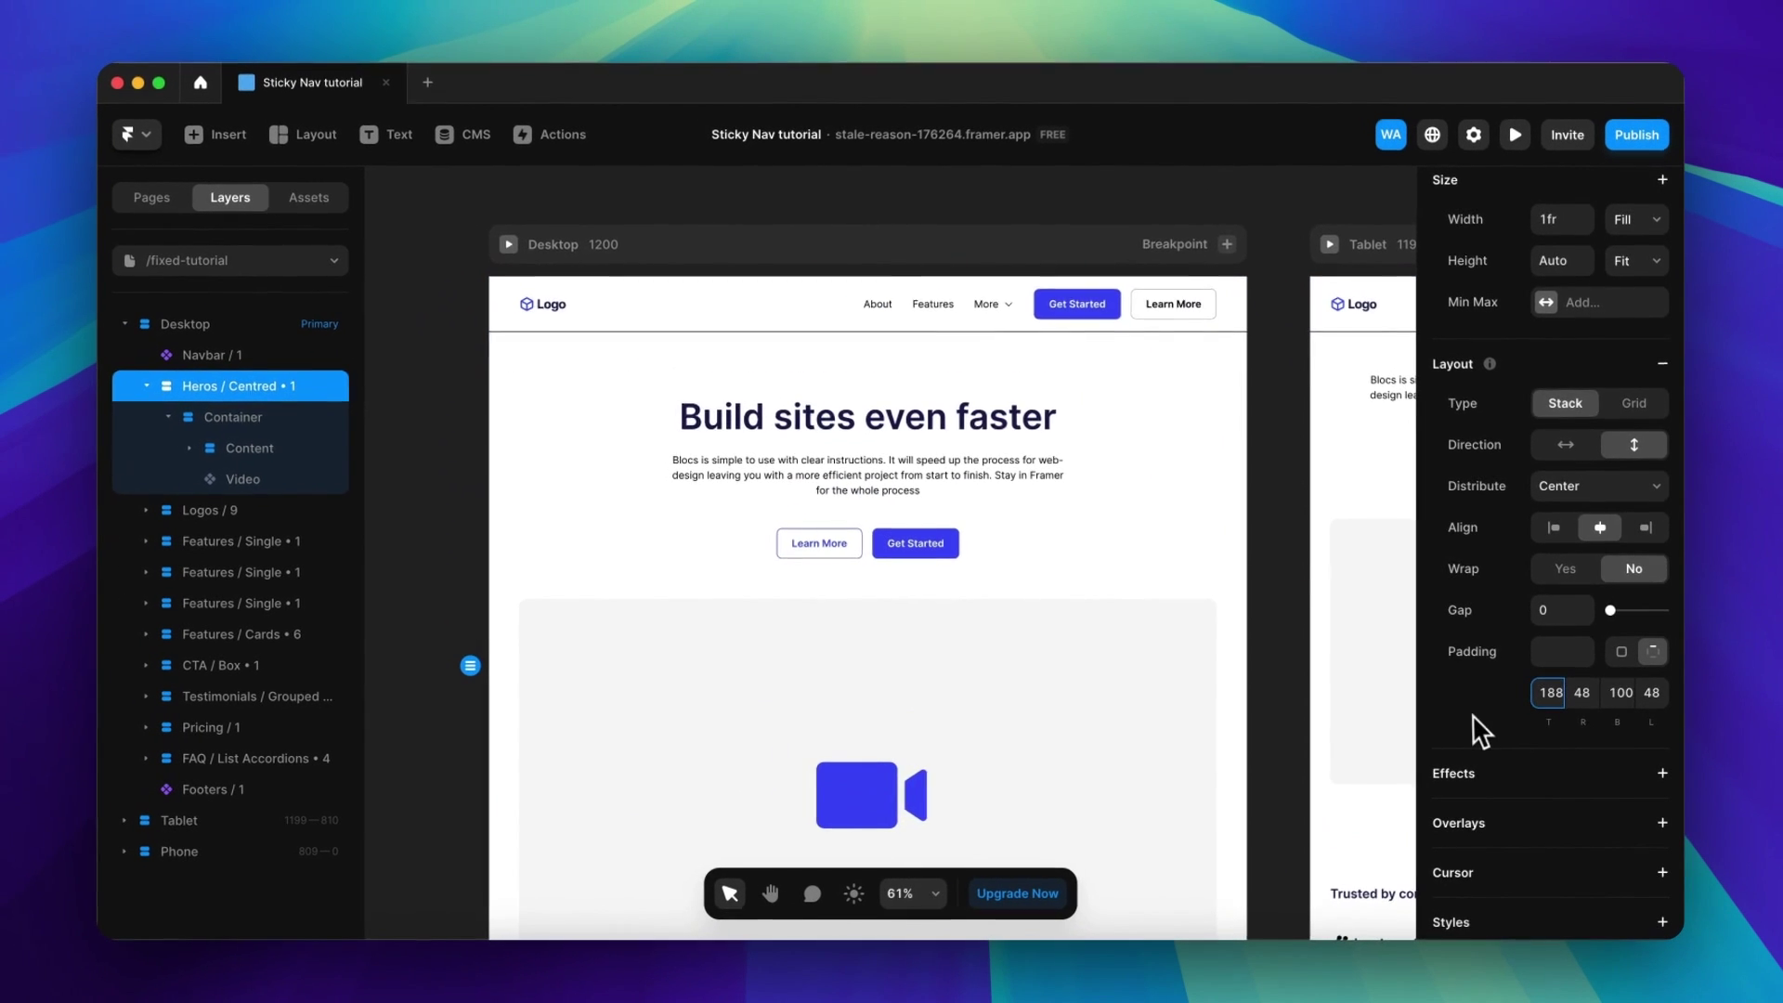
pyautogui.hscroll(8, 1005, 341)
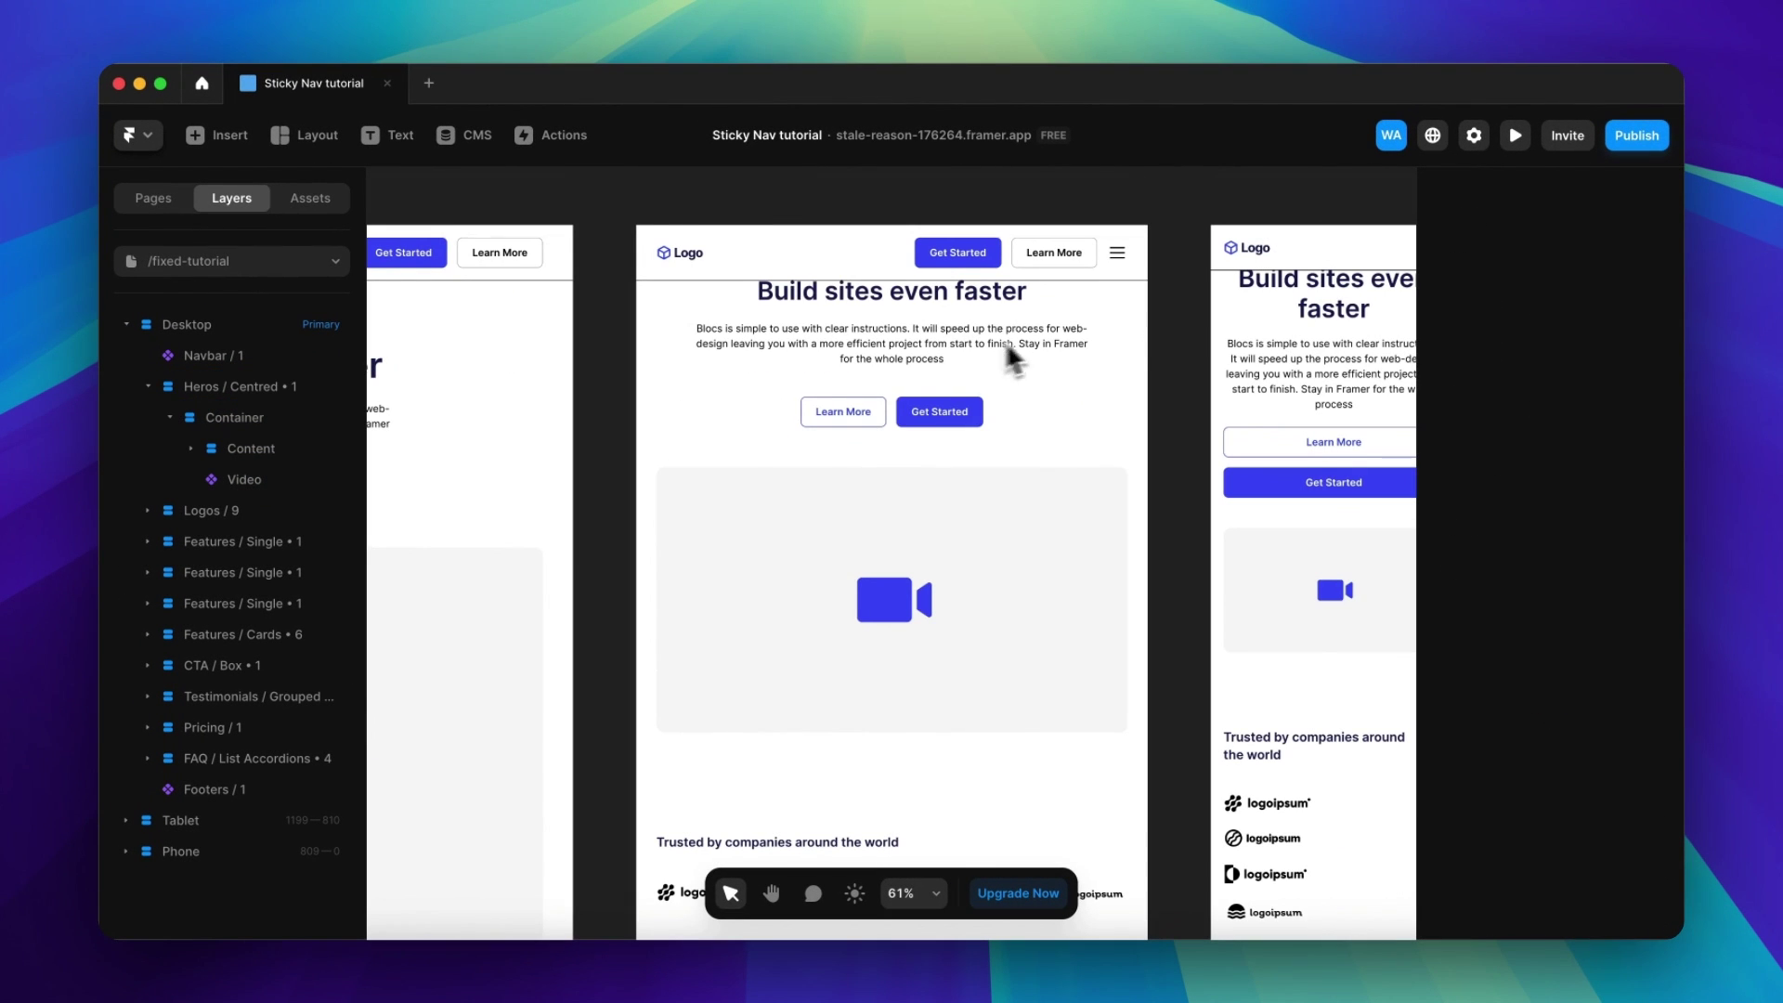
# - Check the Tablet hero's top padding, pin the Navbar left, and preview at phone width
pyautogui.click(1140, 299)
pyautogui.click(1544, 665)
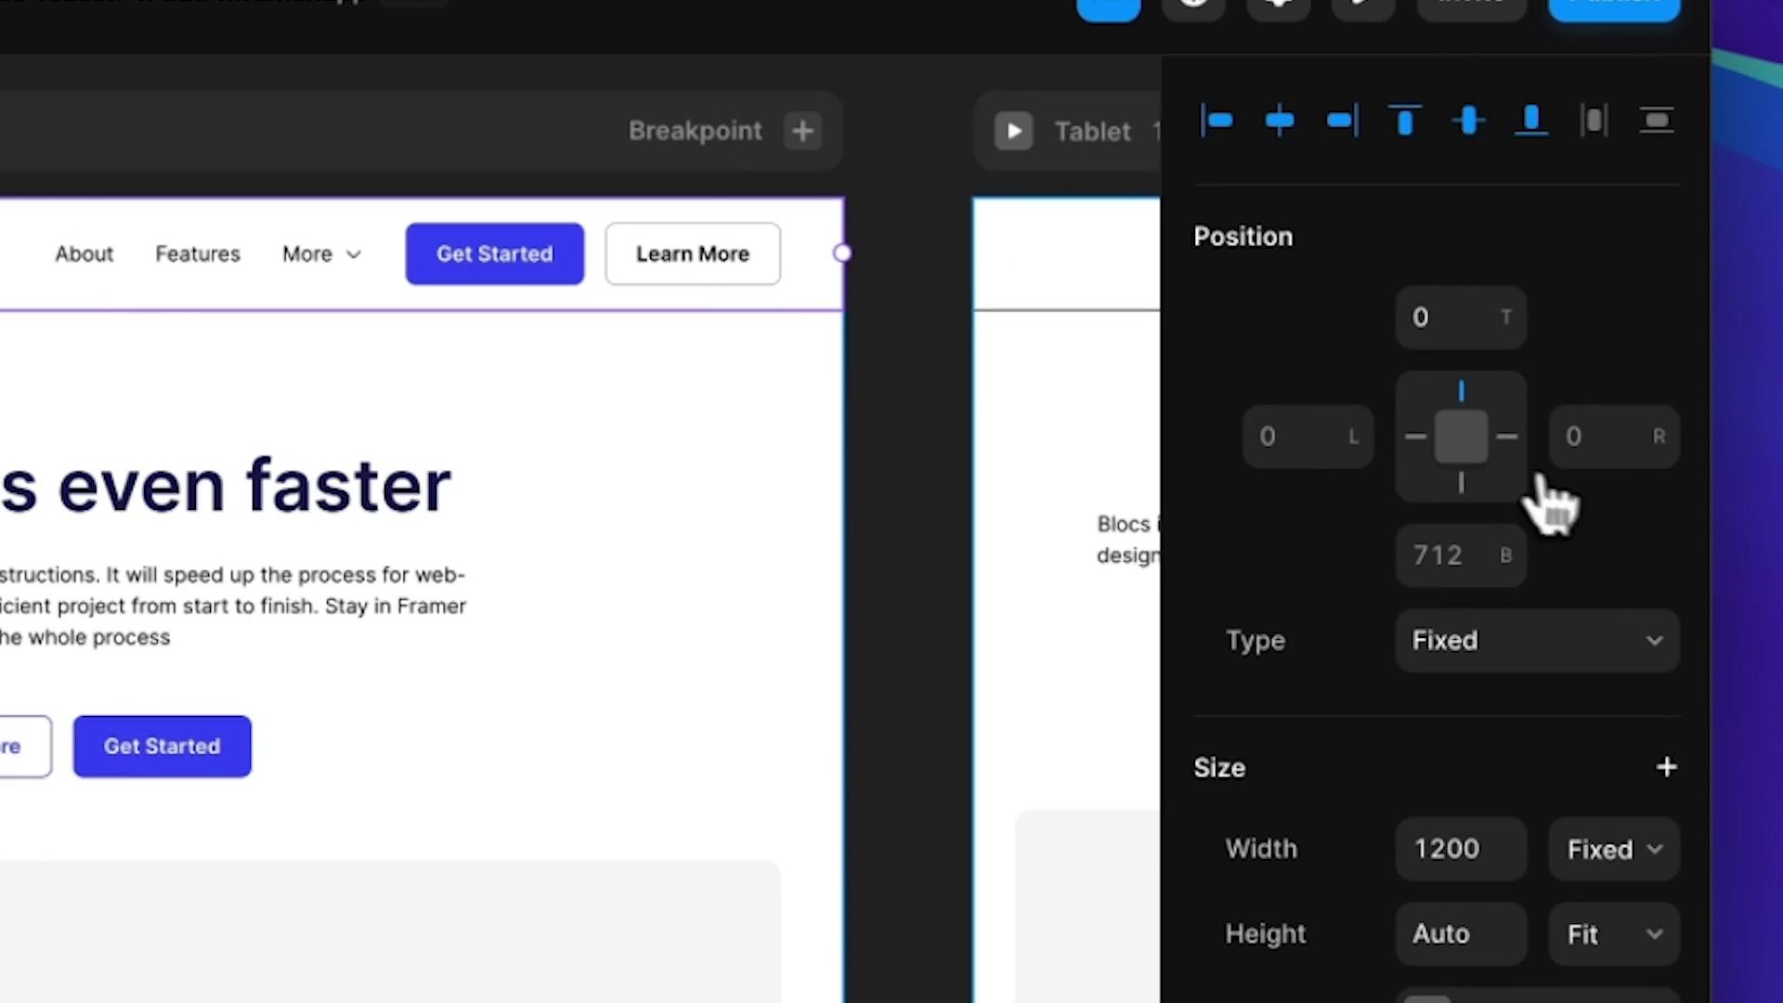
pyautogui.click(1416, 436)
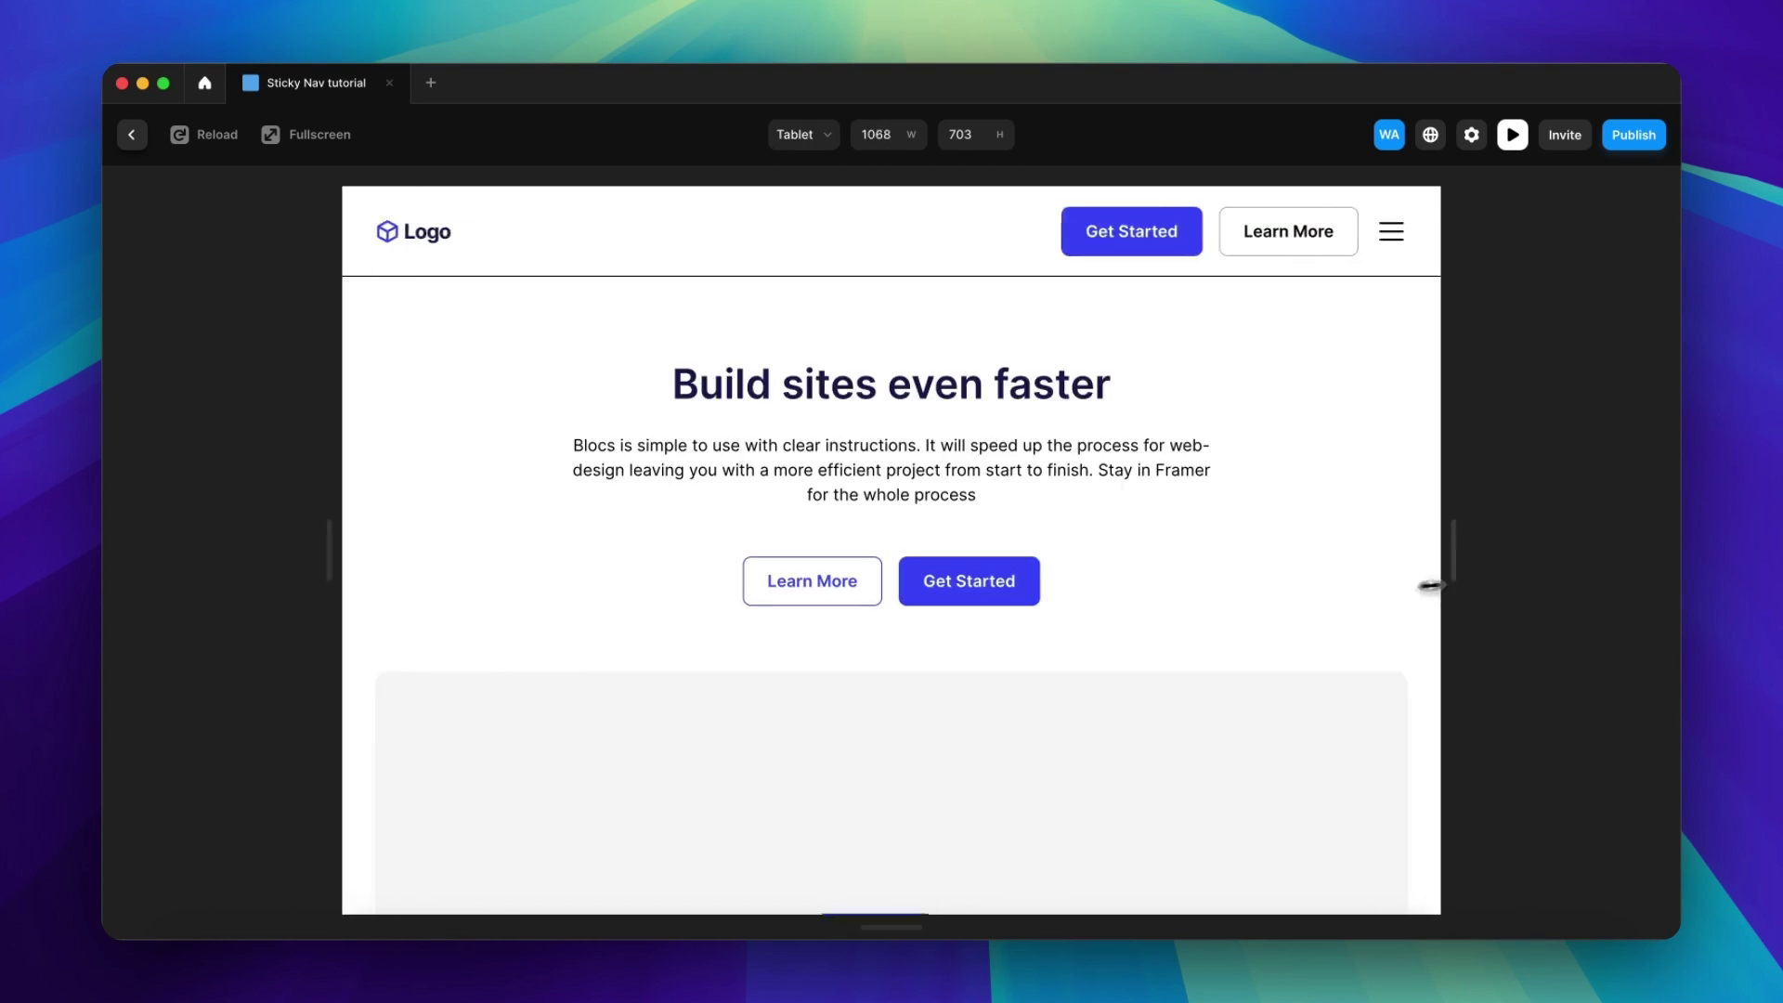
pyautogui.moveTo(1430, 585); pyautogui.dragTo(1572, 601)
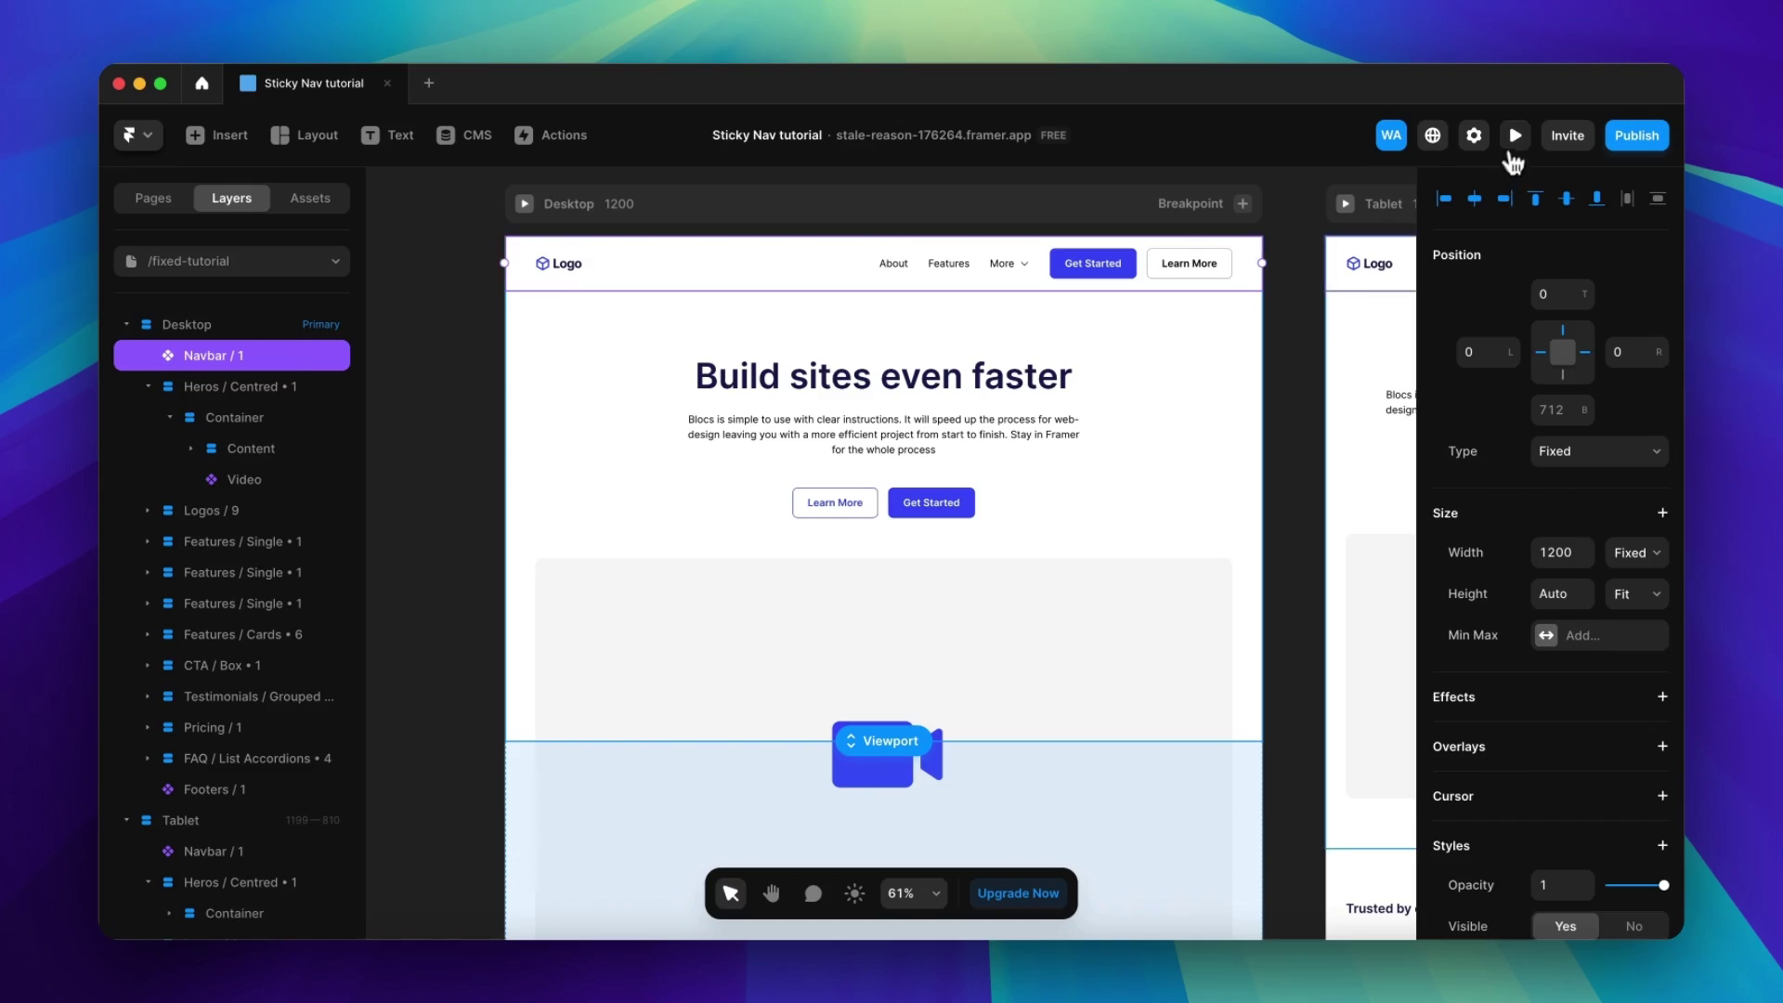
pyautogui.click(1514, 137)
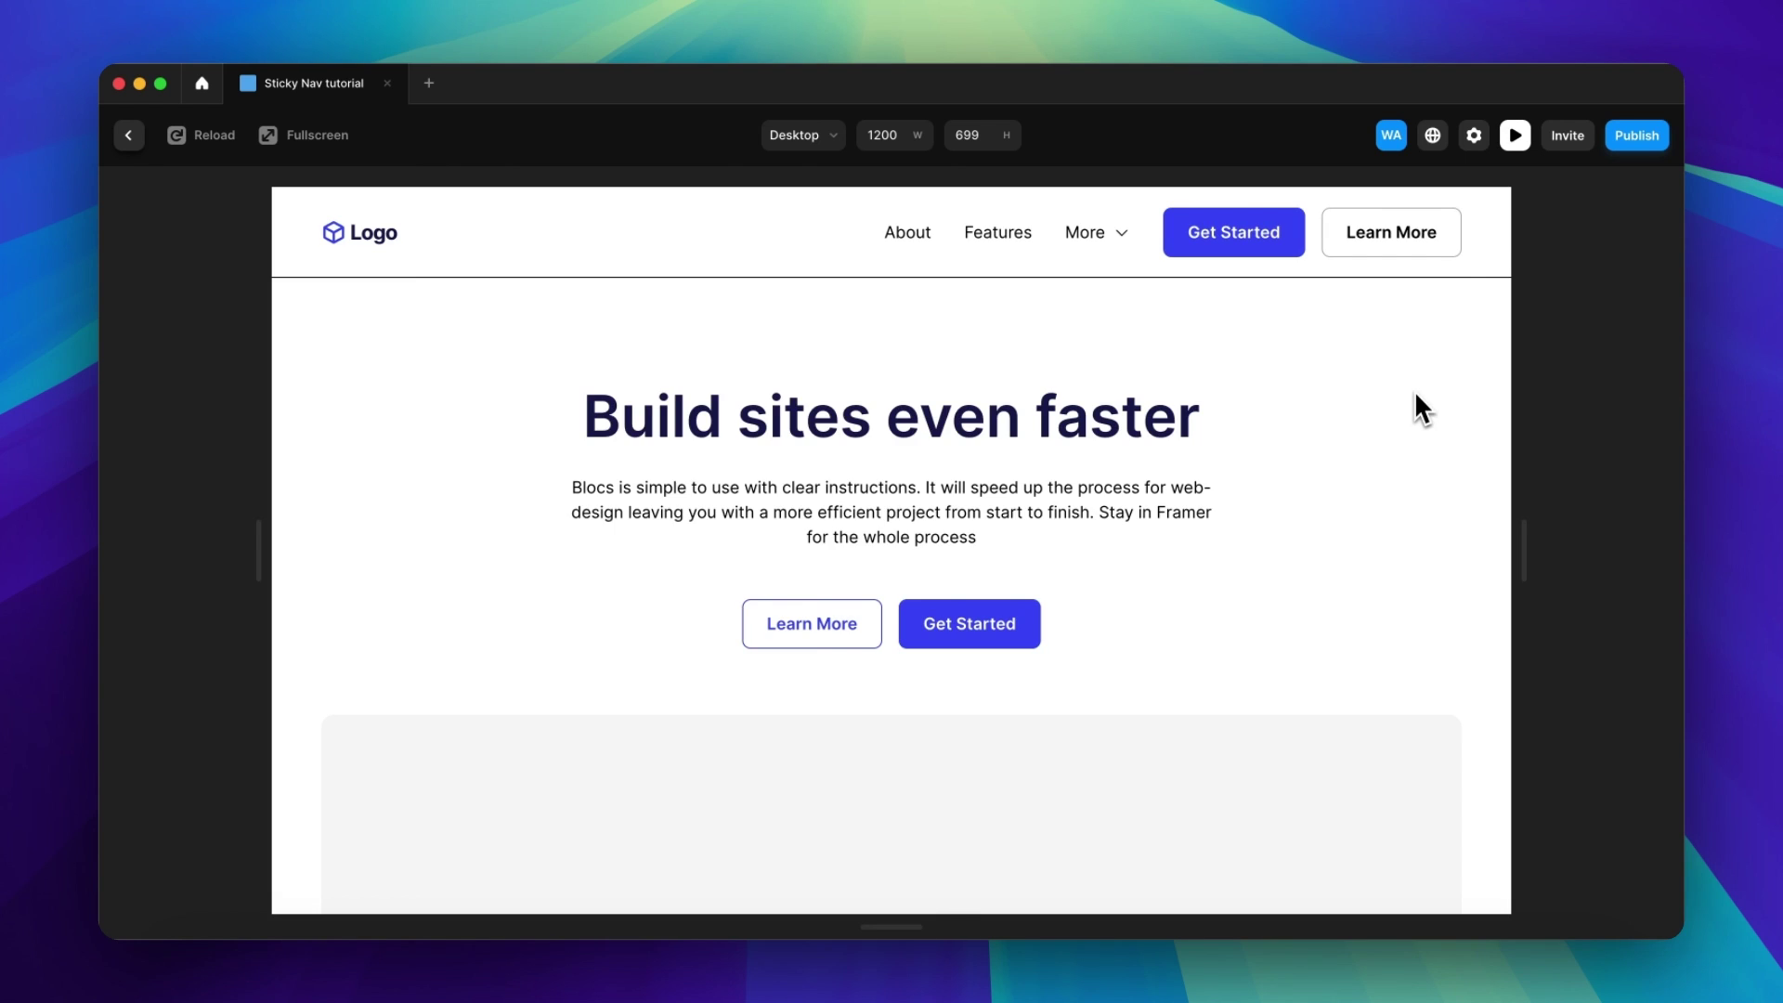
pyautogui.scroll(-3, 1413, 395)
pyautogui.scroll(-2, 1413, 390)
pyautogui.scroll(4, 1413, 390)
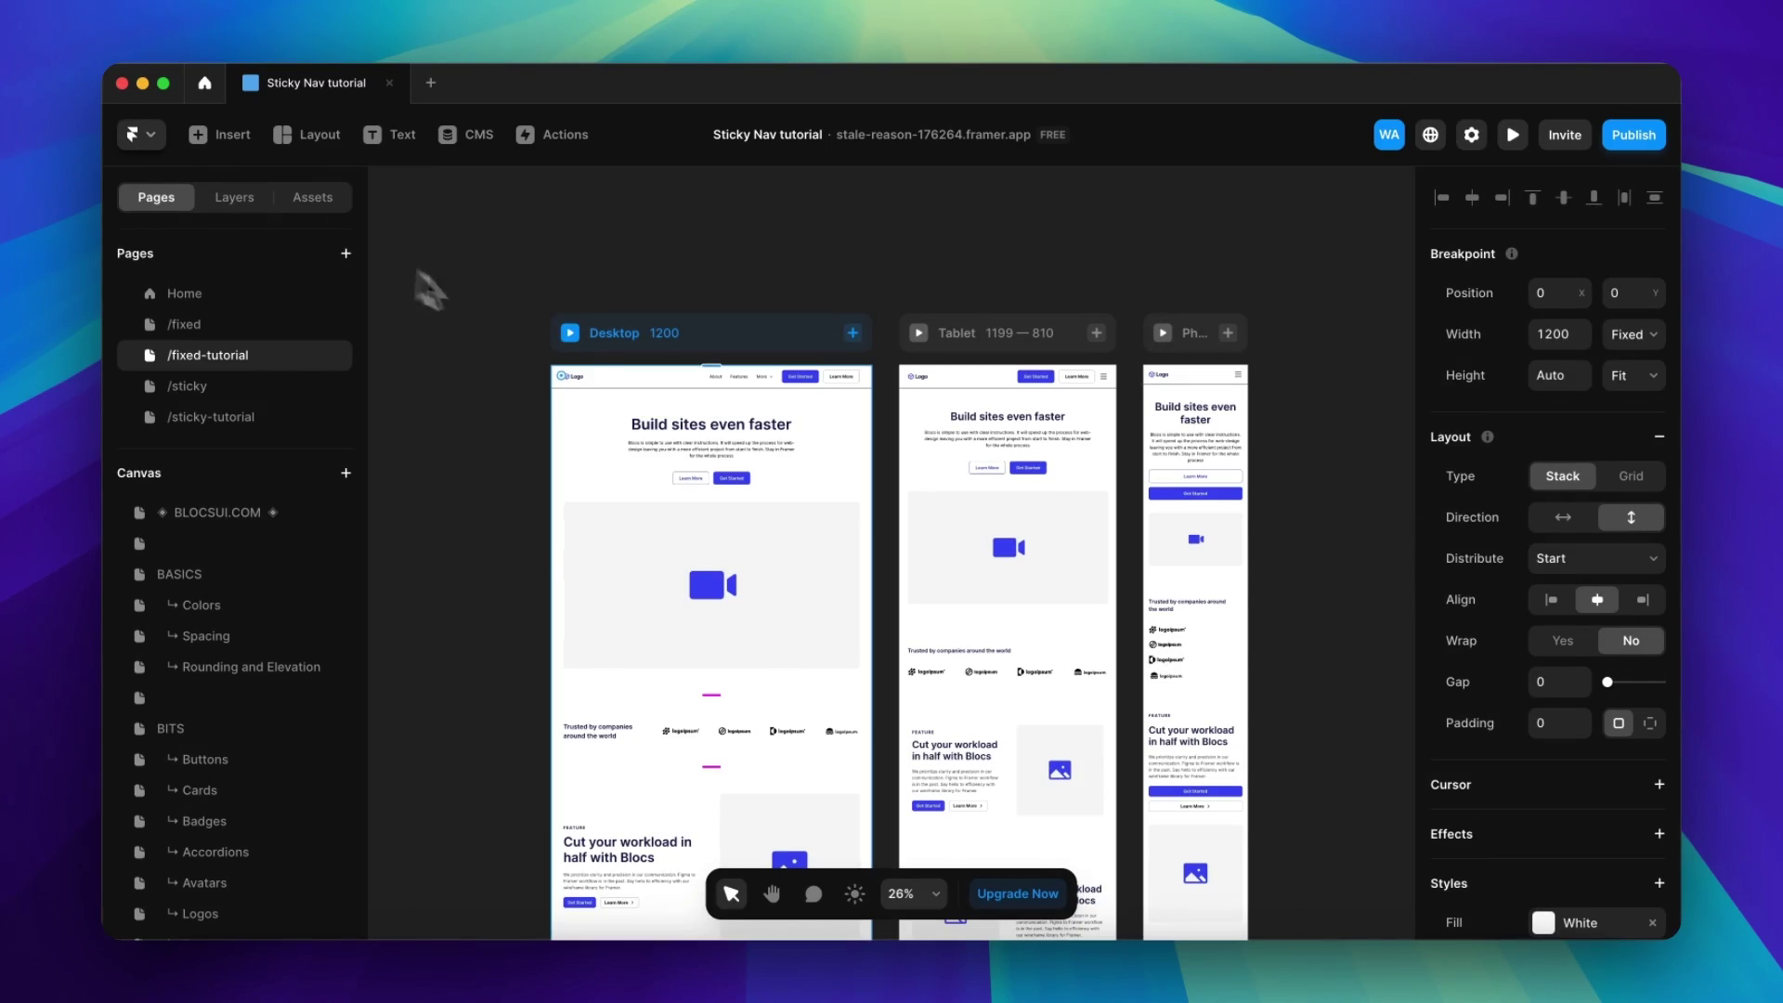
pyautogui.click(634, 378)
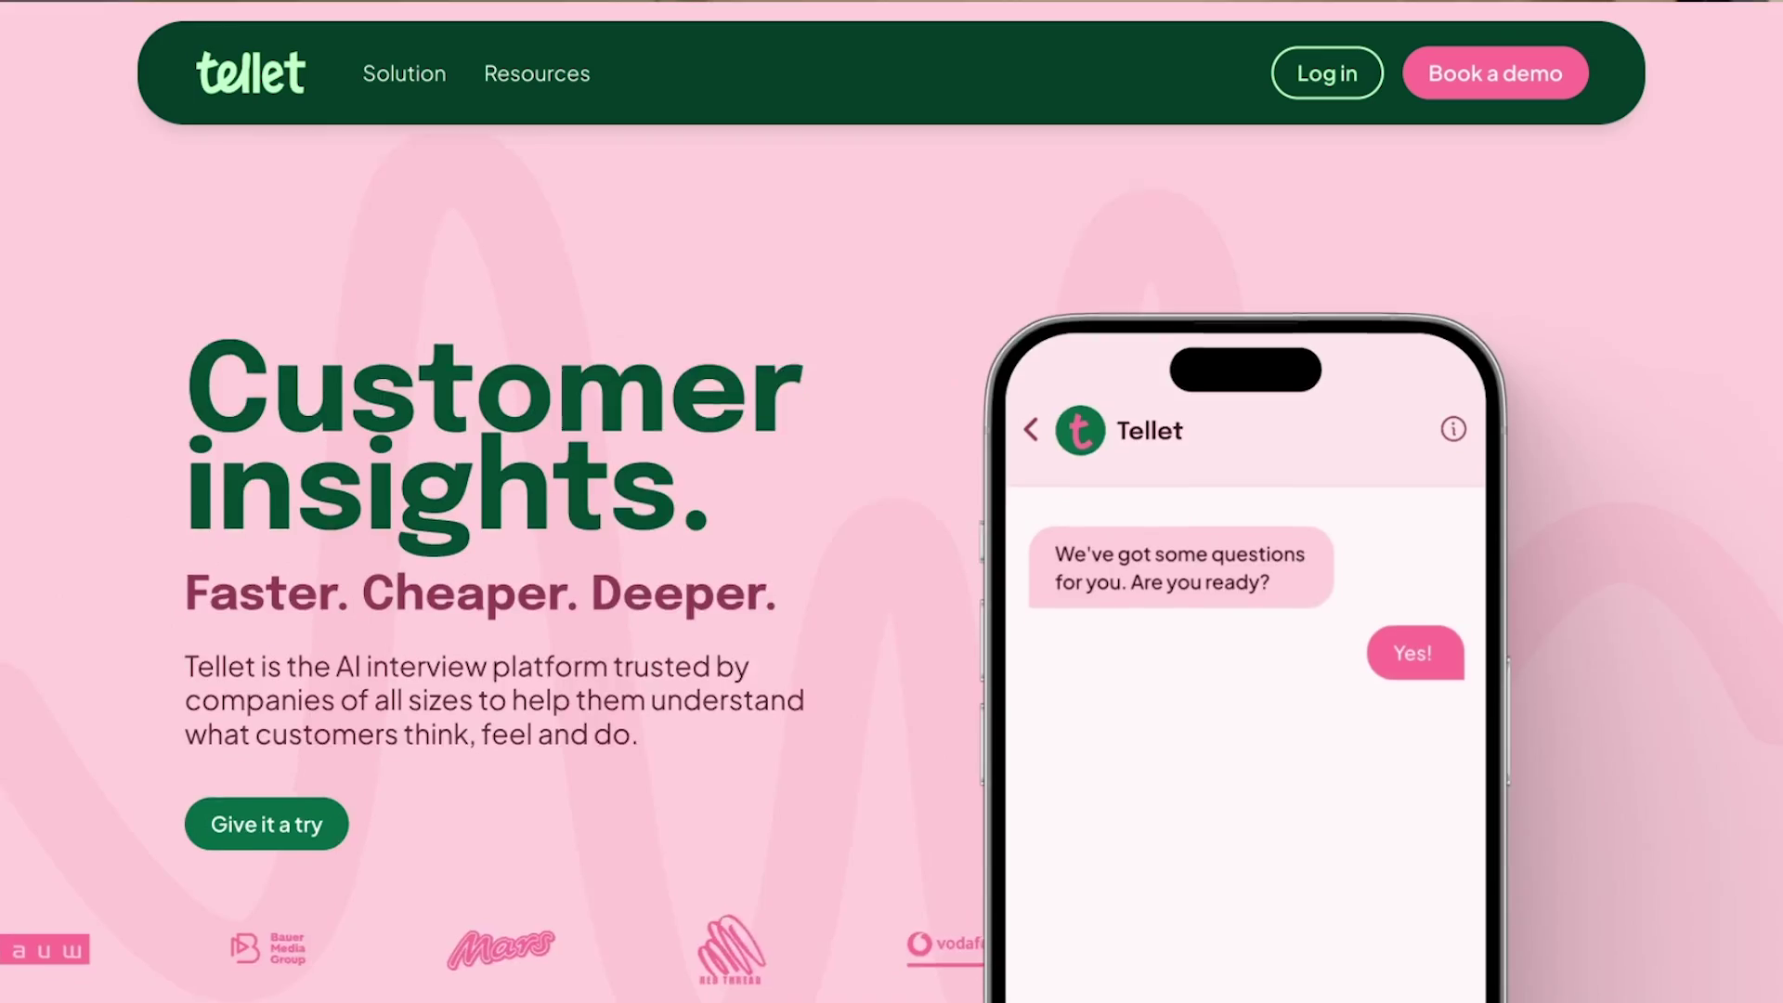
pyautogui.scroll(-5, 891, 502)
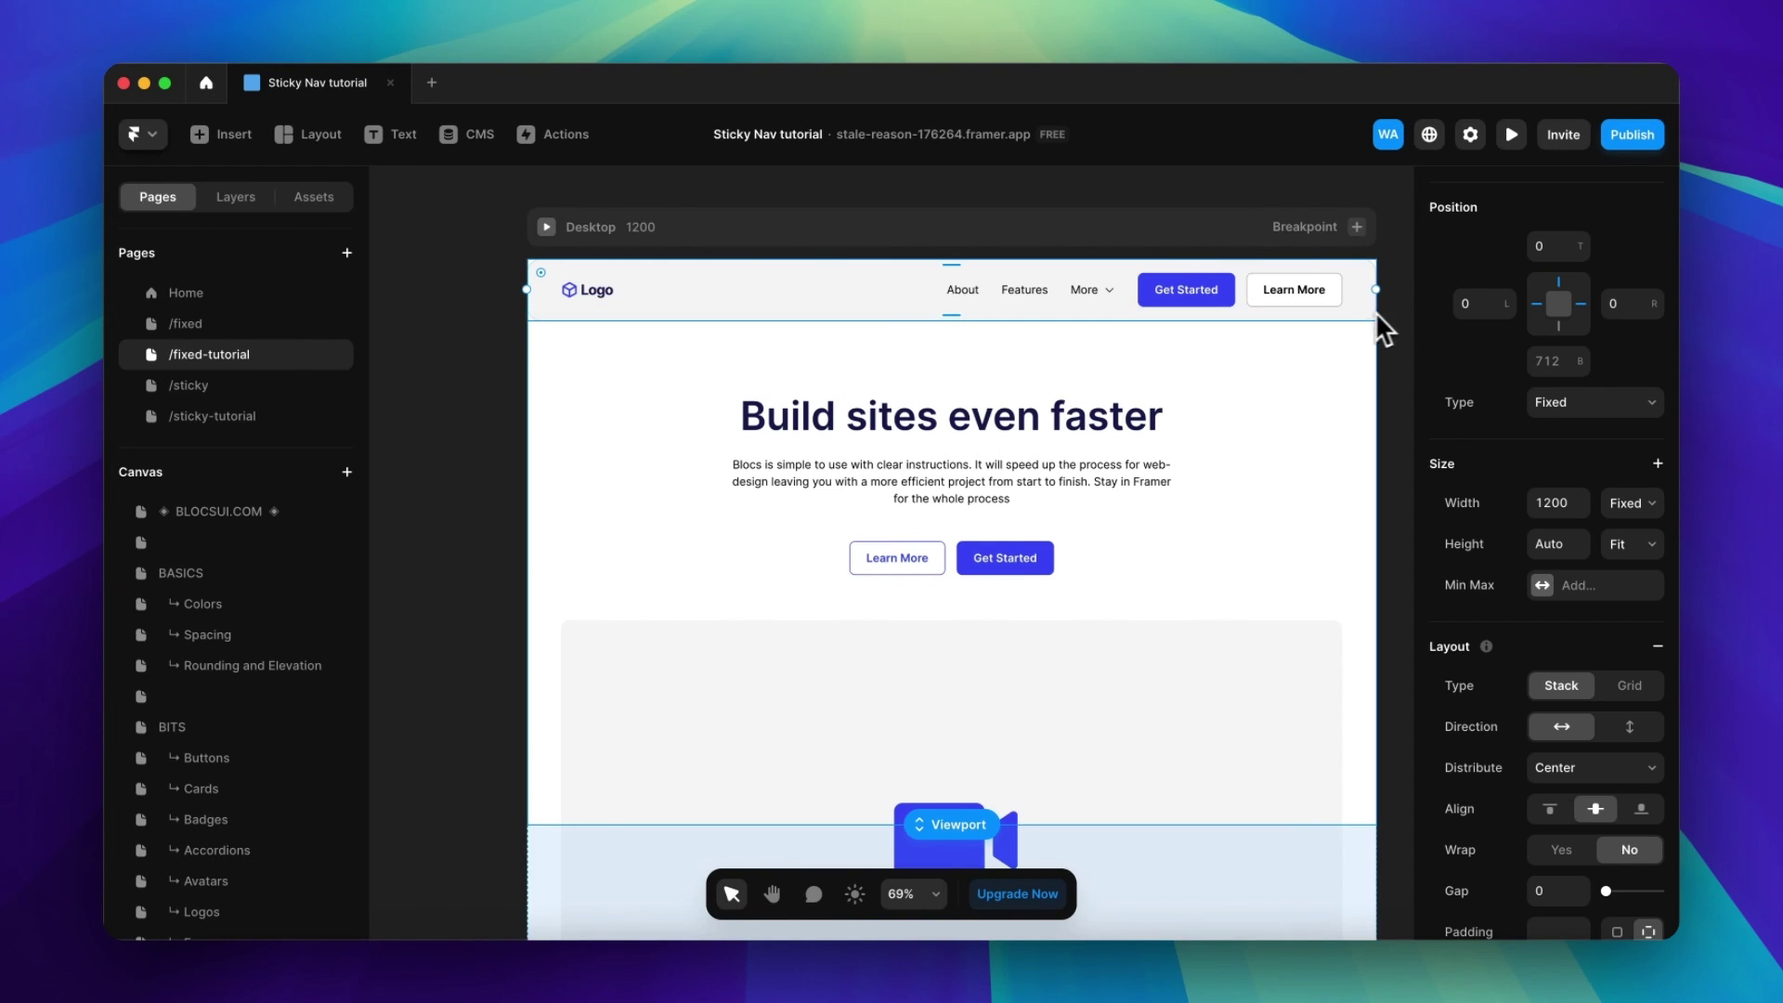
pyautogui.click(1467, 303)
# - Inset the fixed Navbar 20 from the left, right and top
pyautogui.write('20')
pyautogui.click(1615, 303)
pyautogui.write('20')
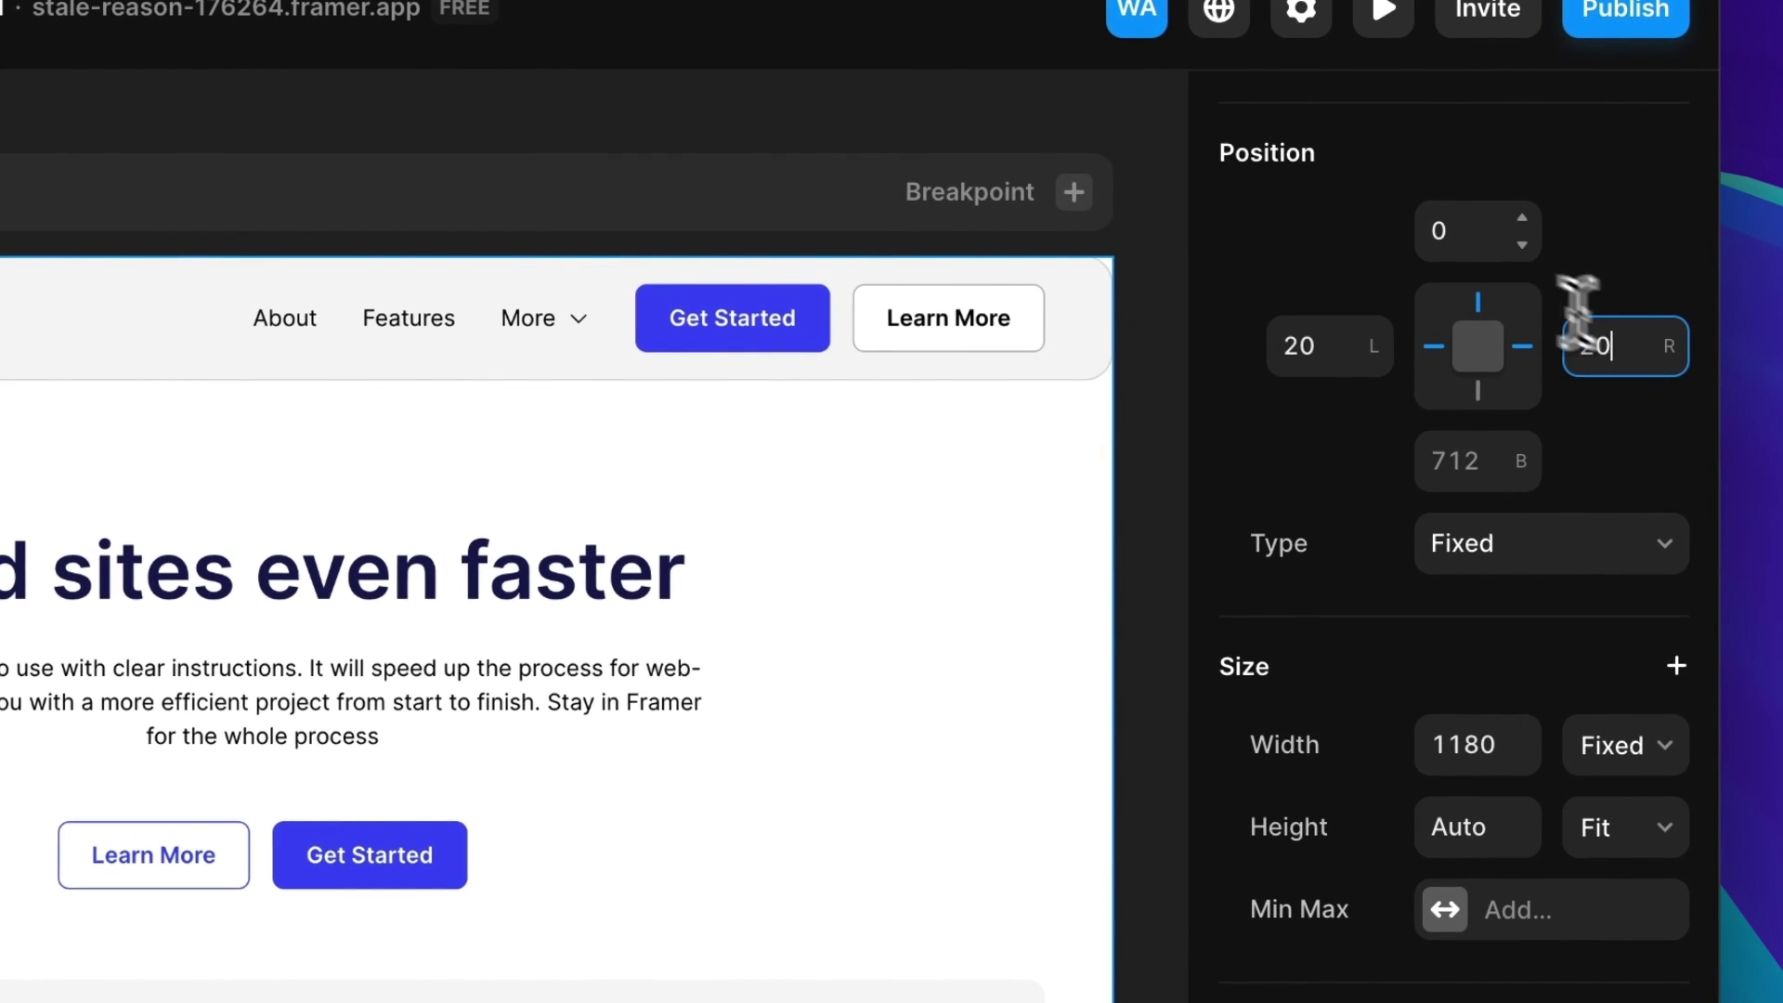
pyautogui.click(1460, 235)
pyautogui.write('20')
pyautogui.press('Return')
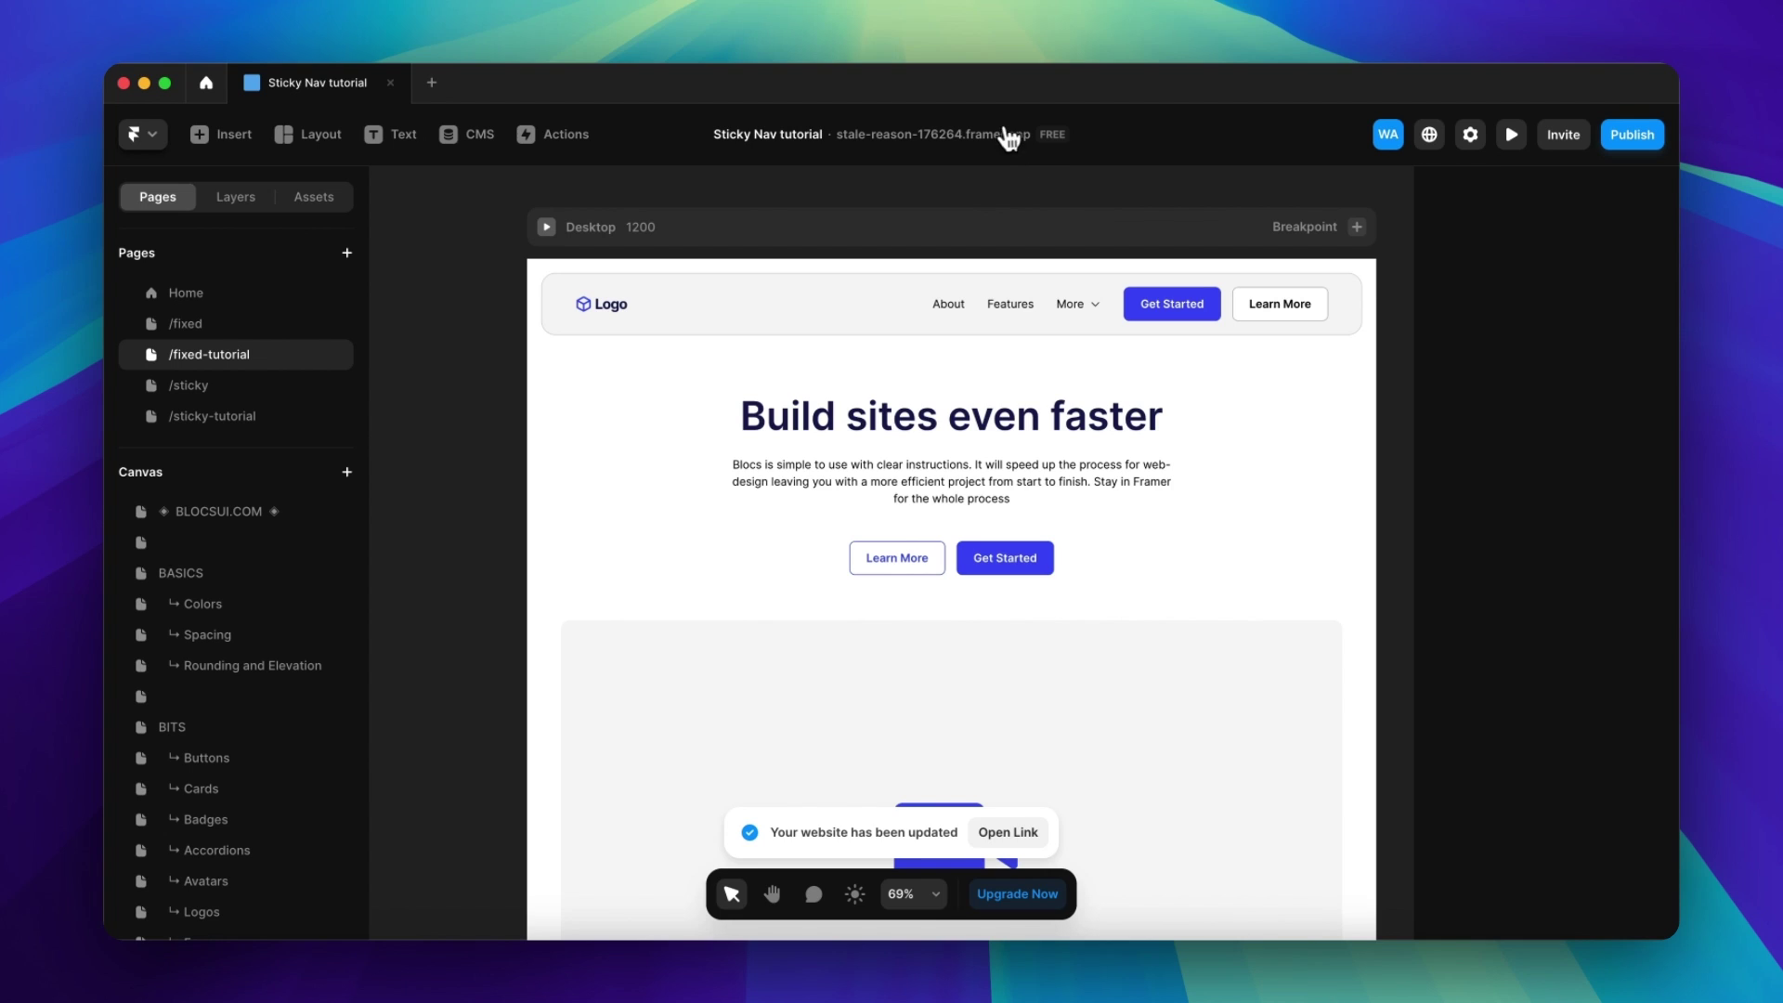
# - Scroll the published site to confirm the inset navbar stays fixed, then preview the Desktop page
pyautogui.click(1007, 131)
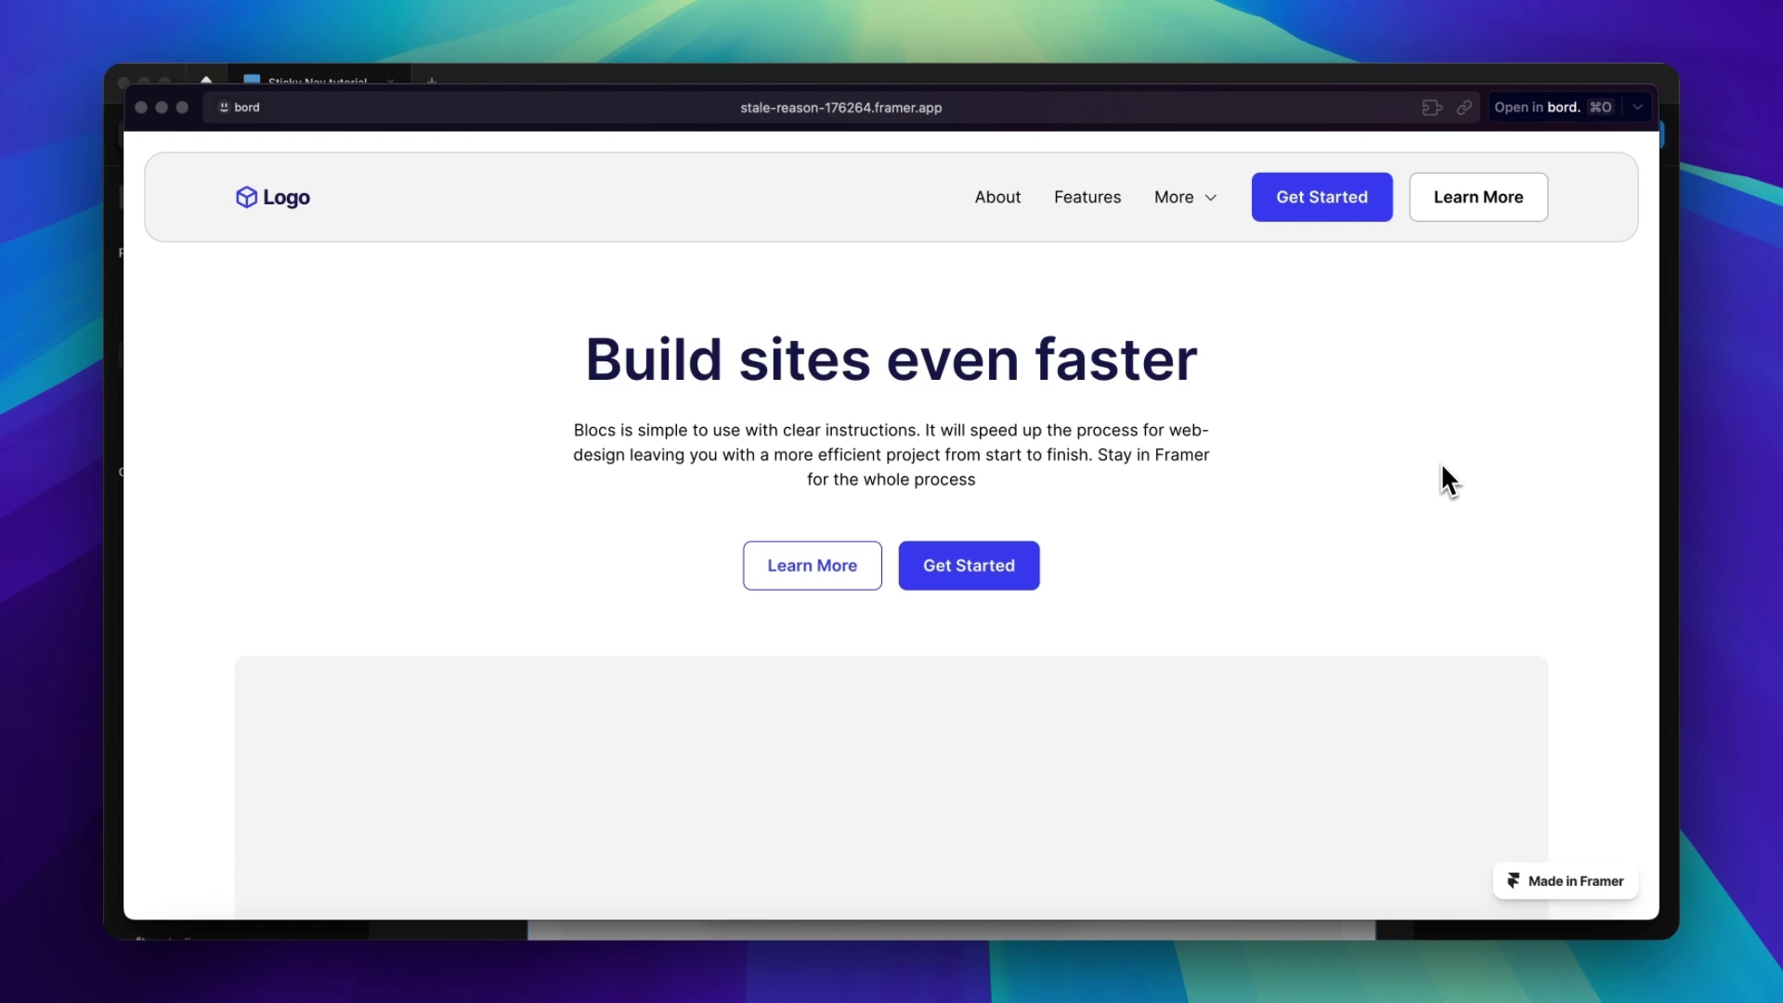
pyautogui.scroll(-3, 1441, 466)
pyautogui.scroll(-5, 1441, 467)
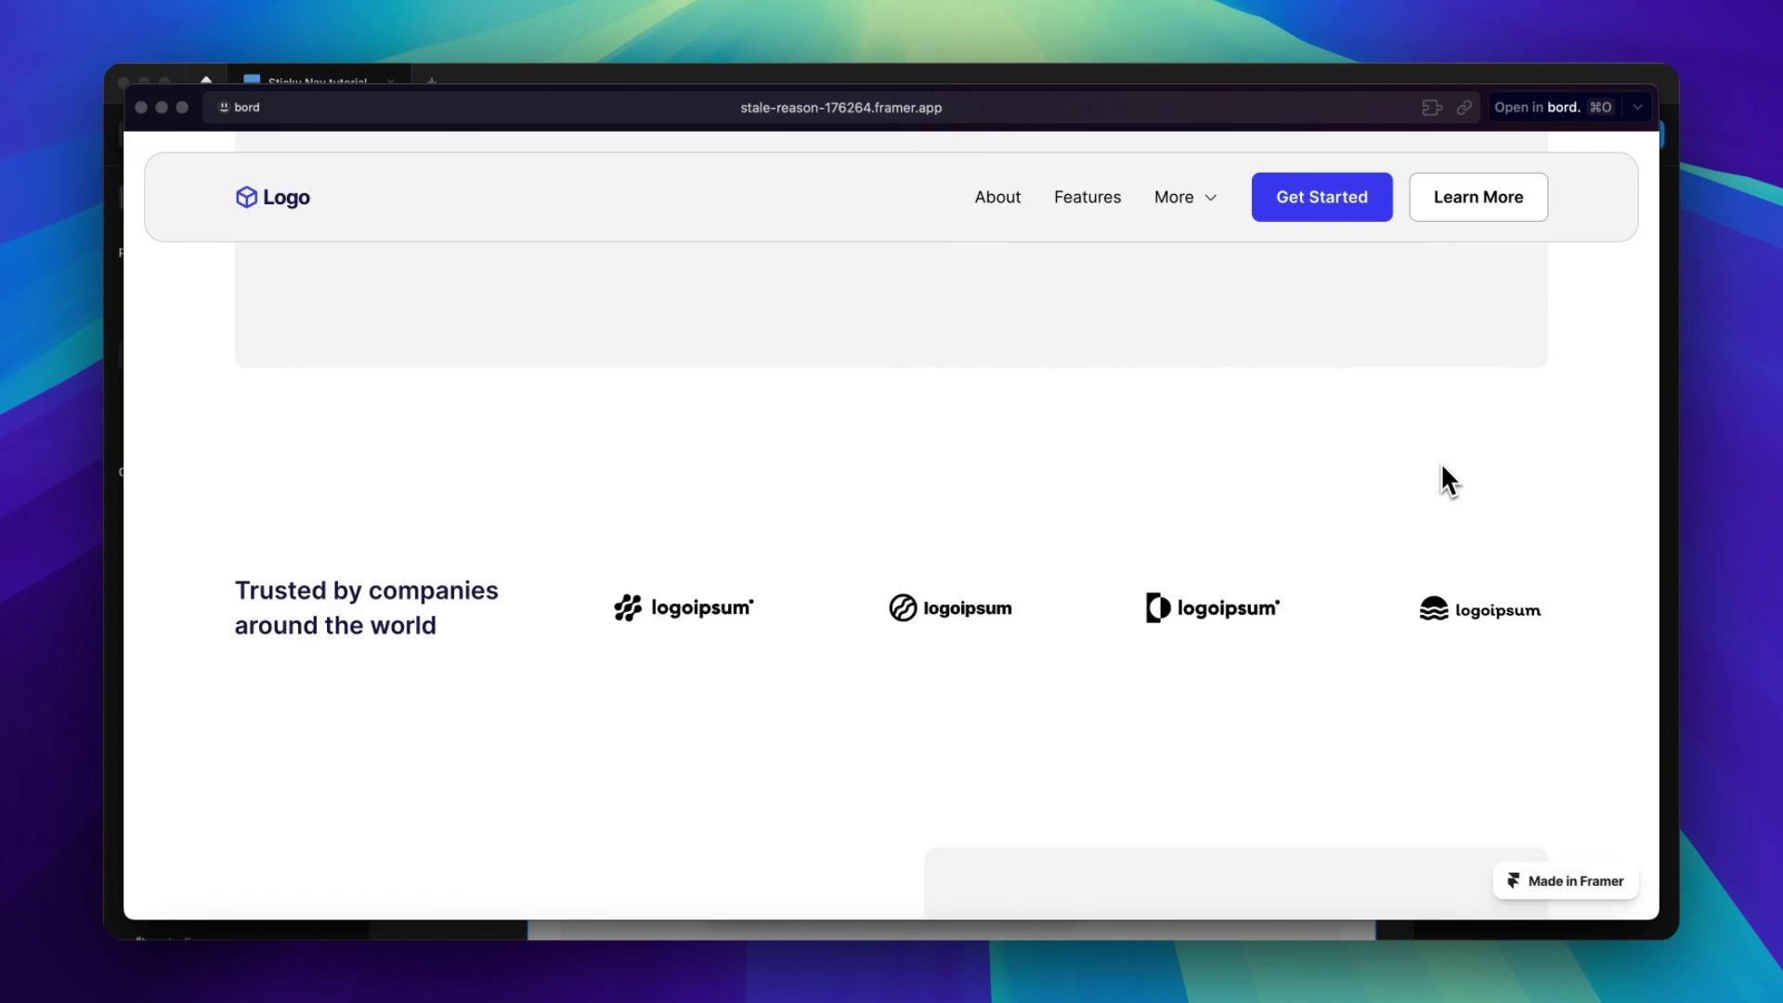
pyautogui.scroll(10, 1440, 467)
pyautogui.scroll(3, 1440, 461)
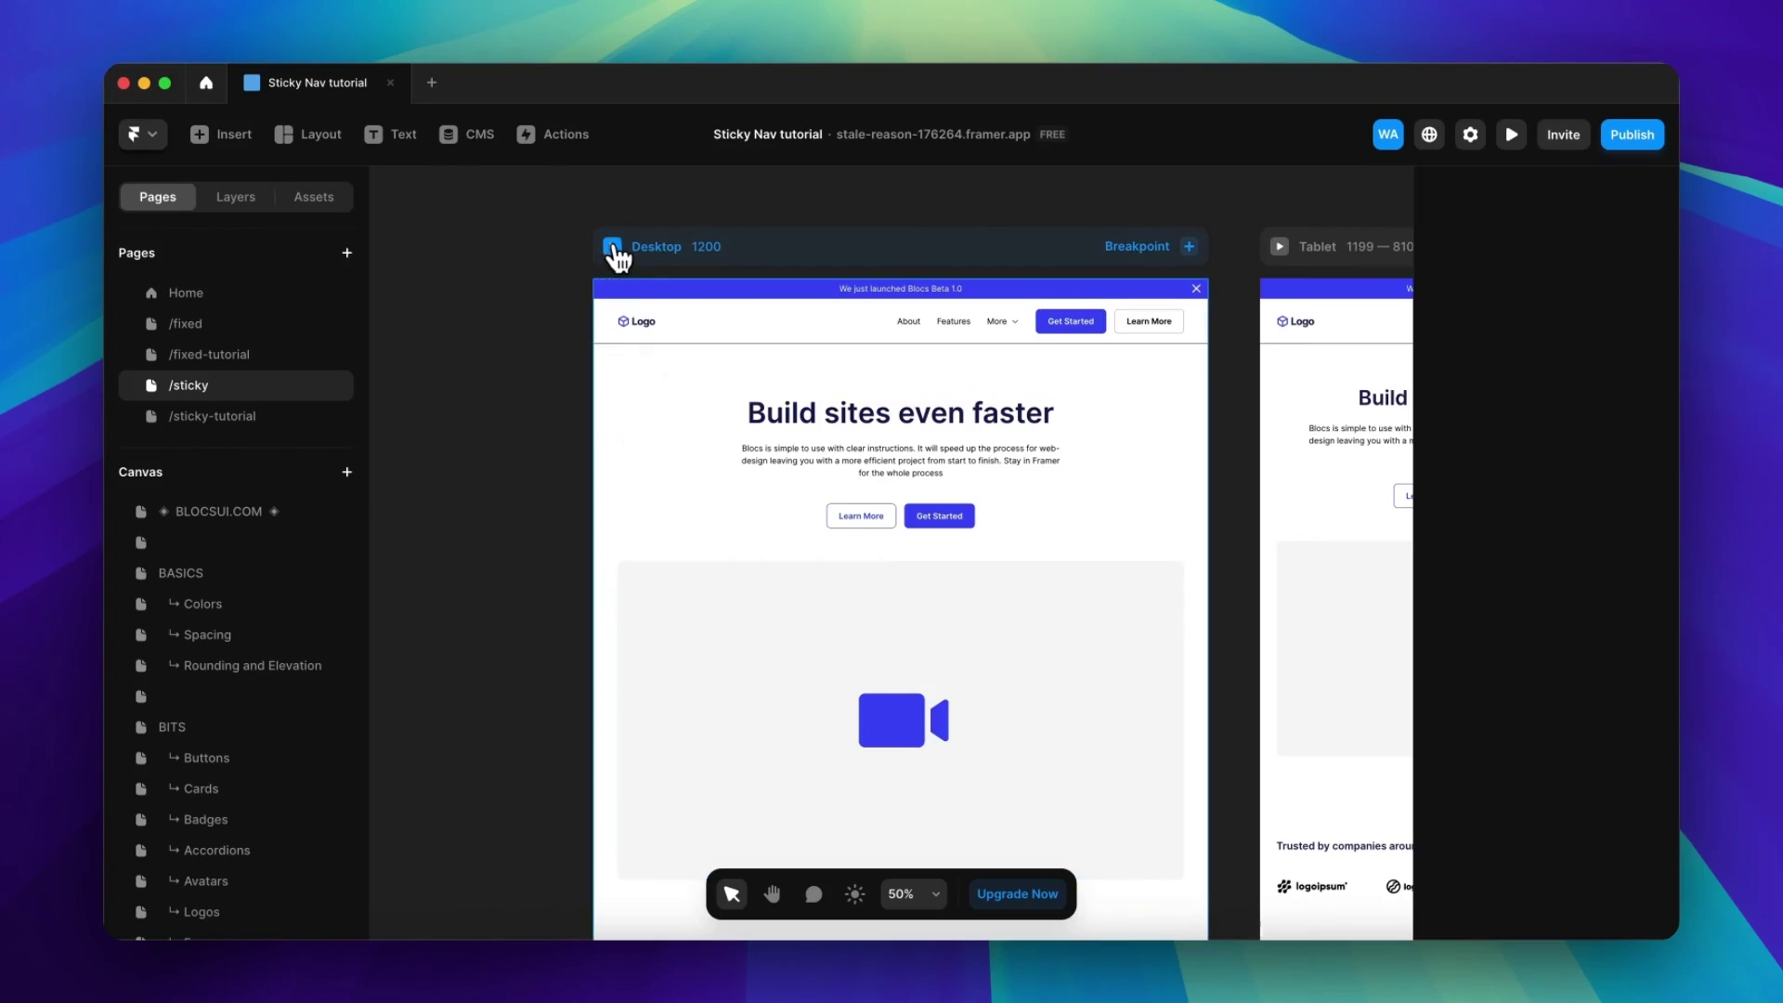
pyautogui.click(613, 247)
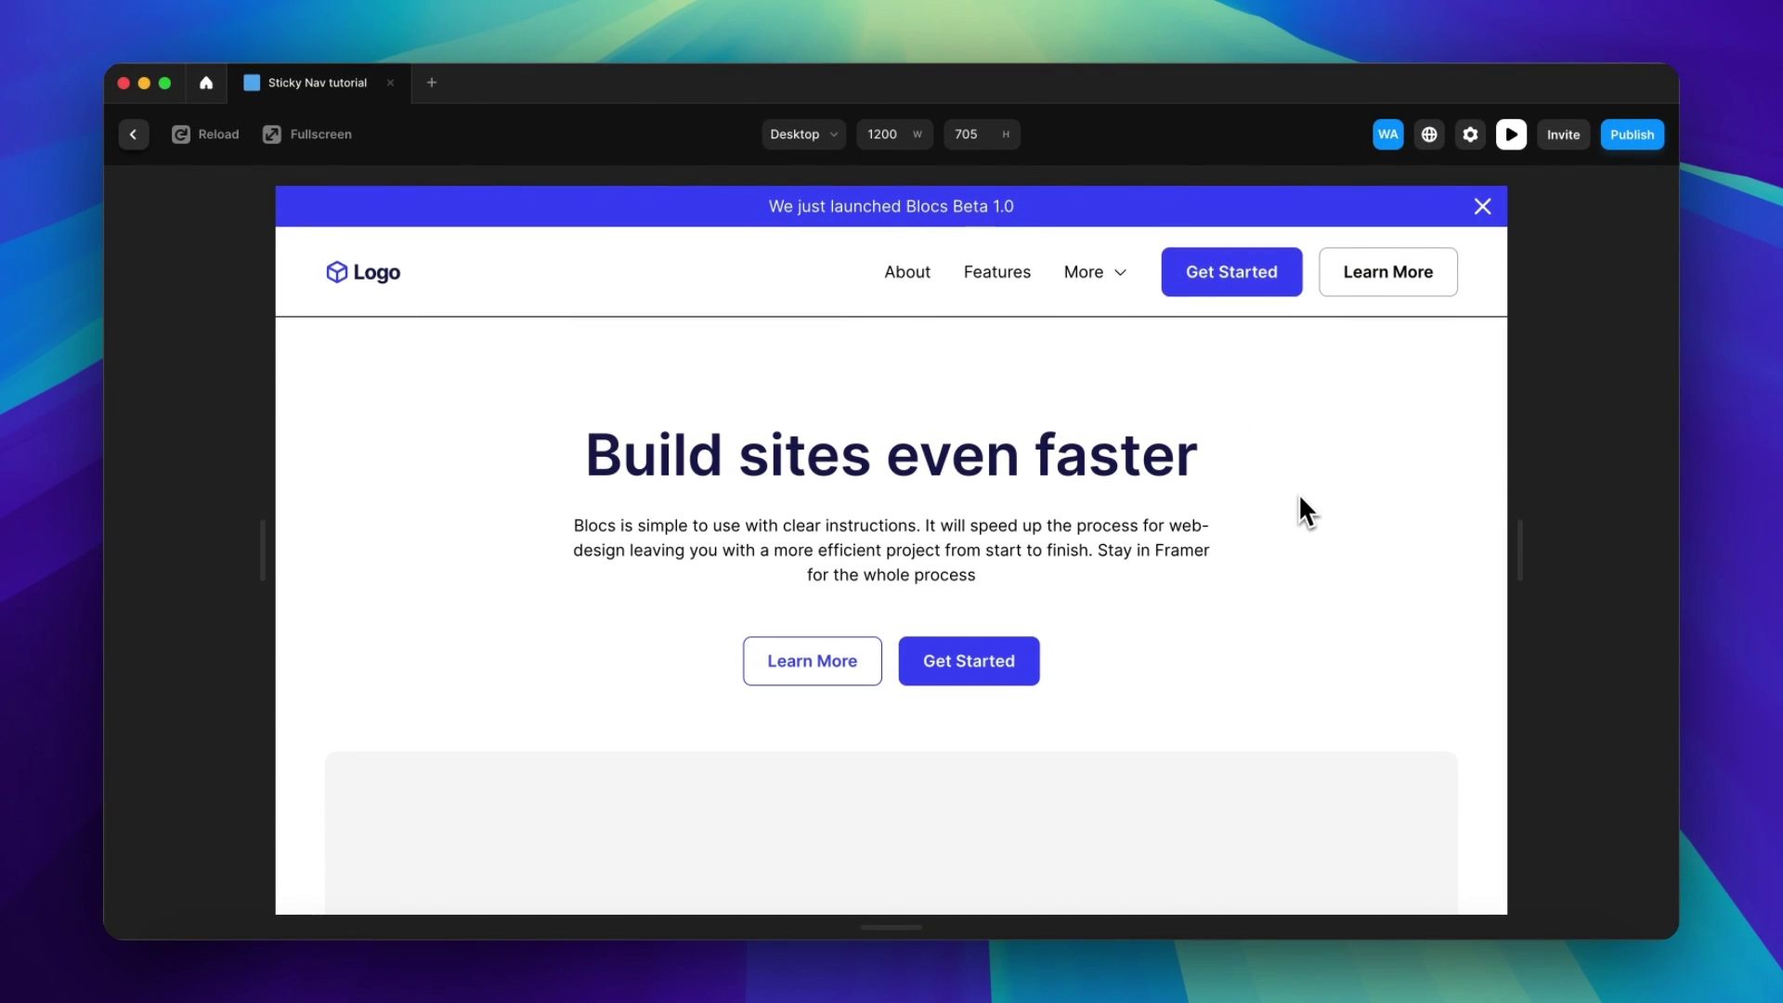
pyautogui.scroll(-5, 1298, 493)
pyautogui.scroll(-5, 1300, 499)
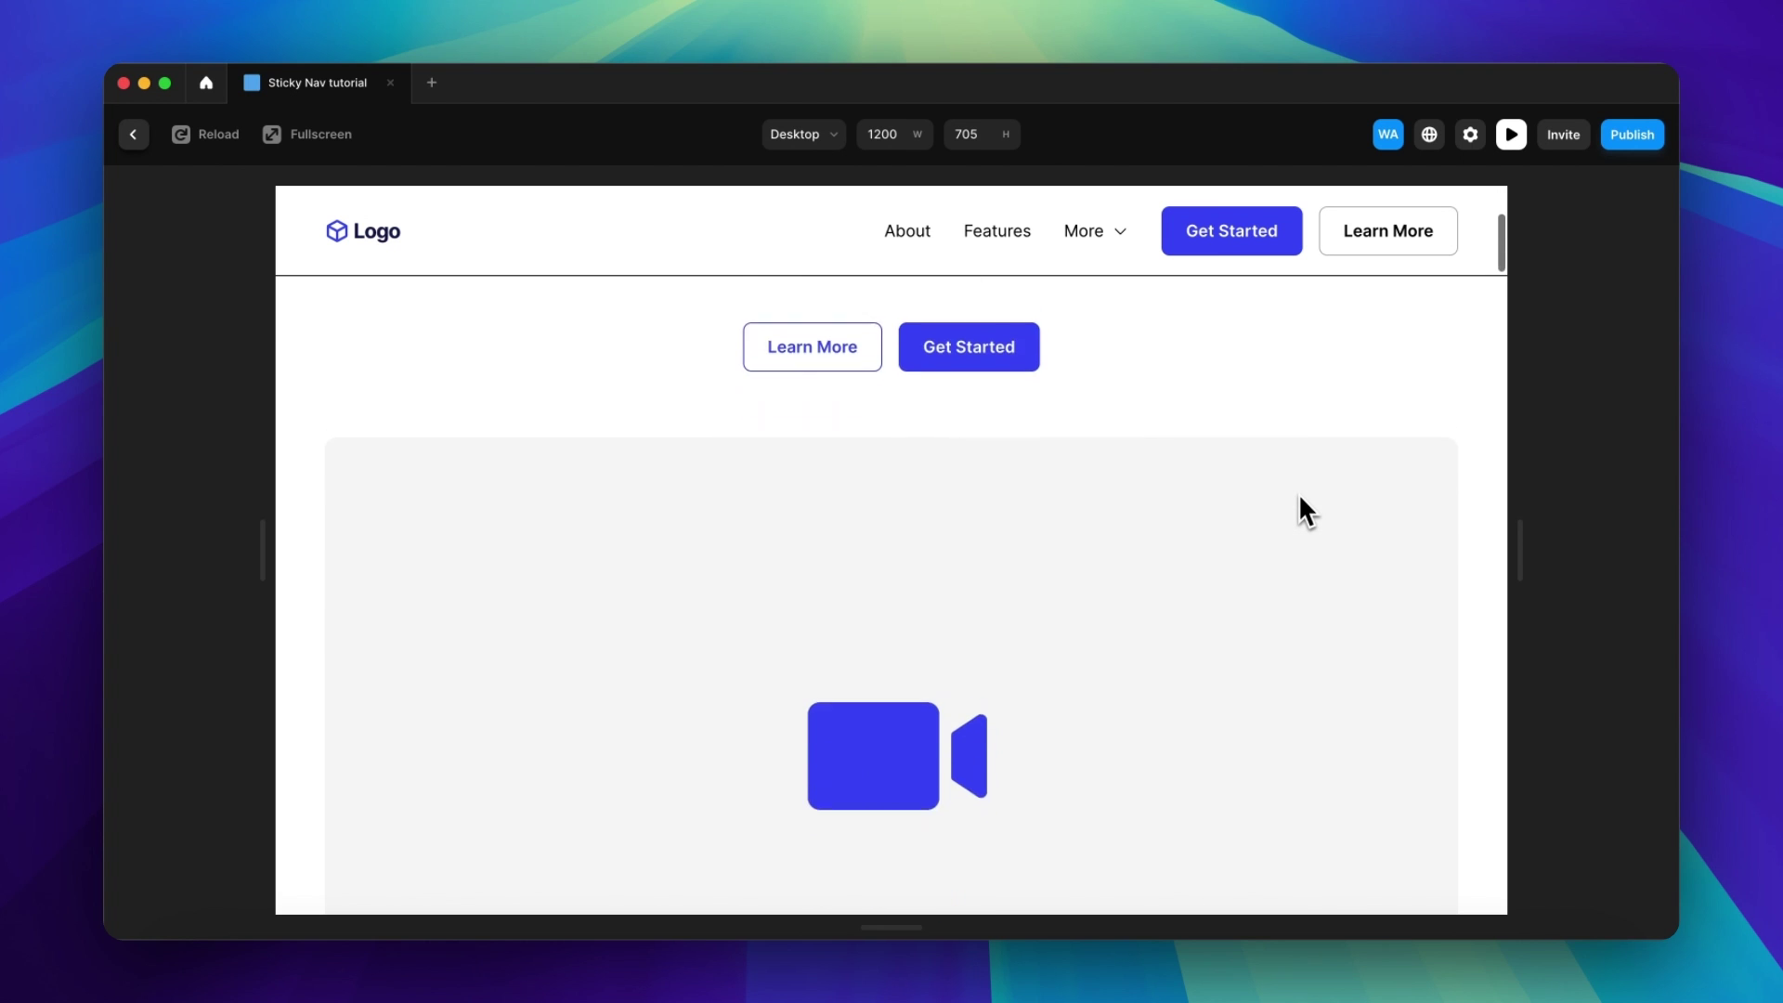
pyautogui.scroll(3, 1298, 493)
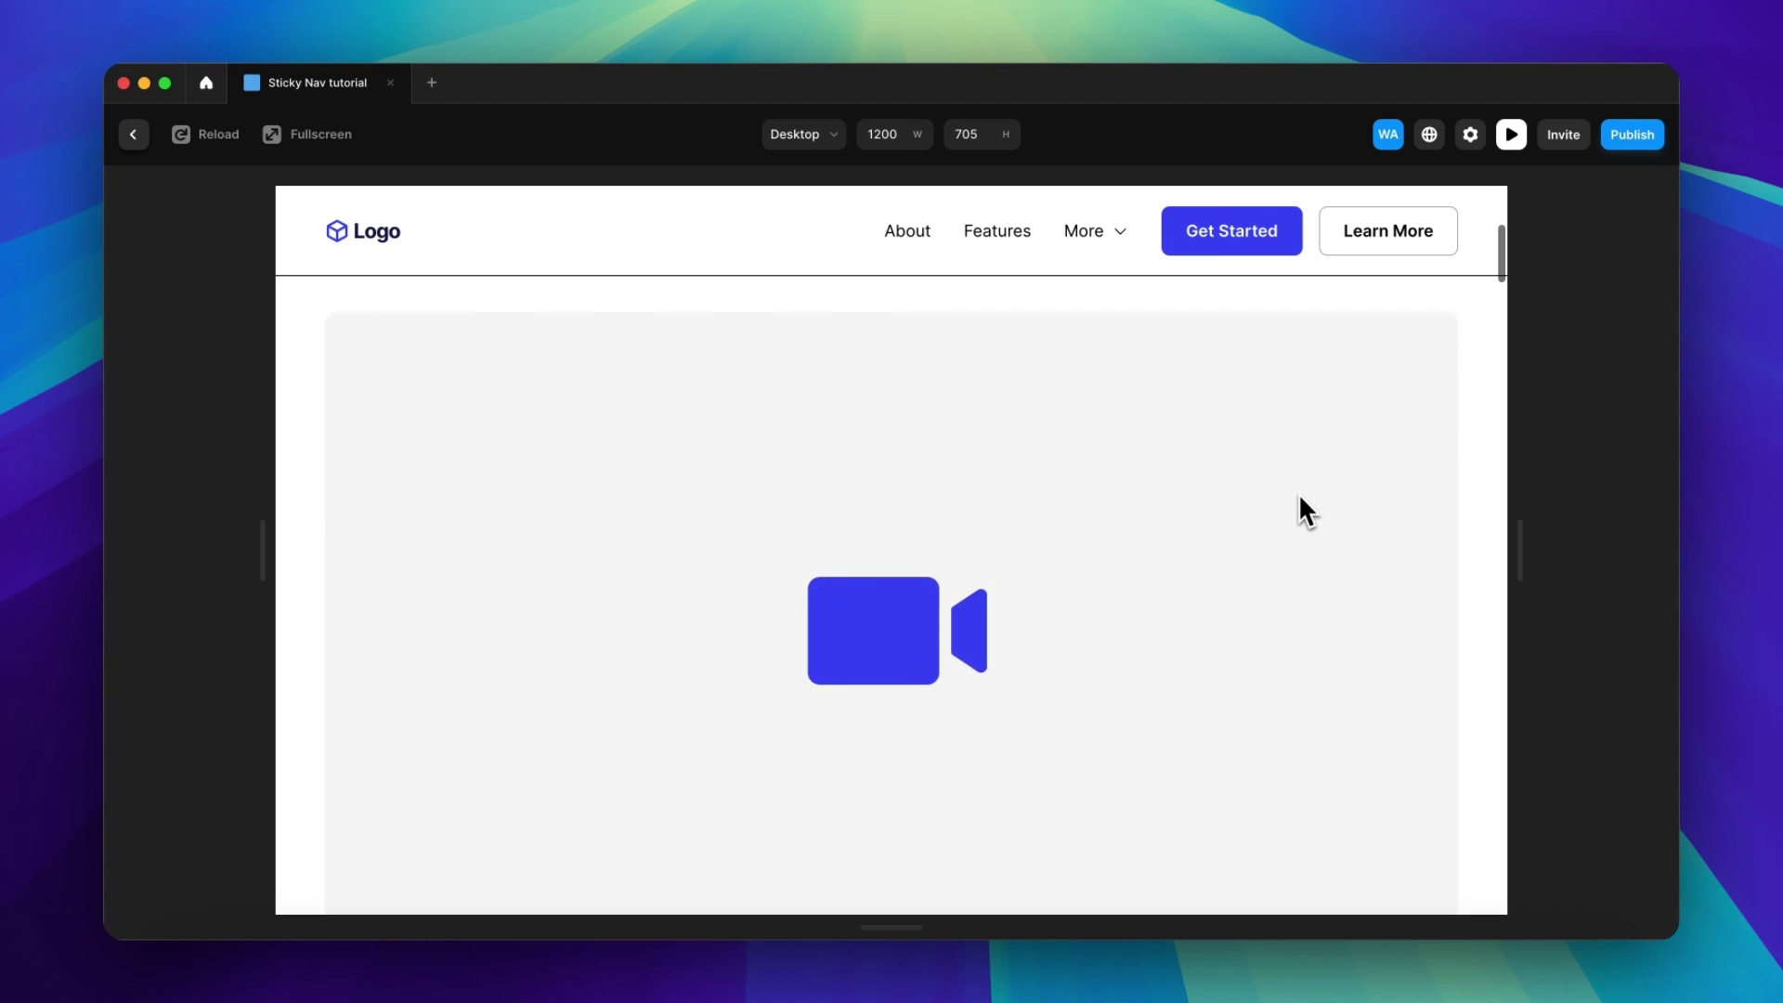
pyautogui.scroll(-2, 1298, 493)
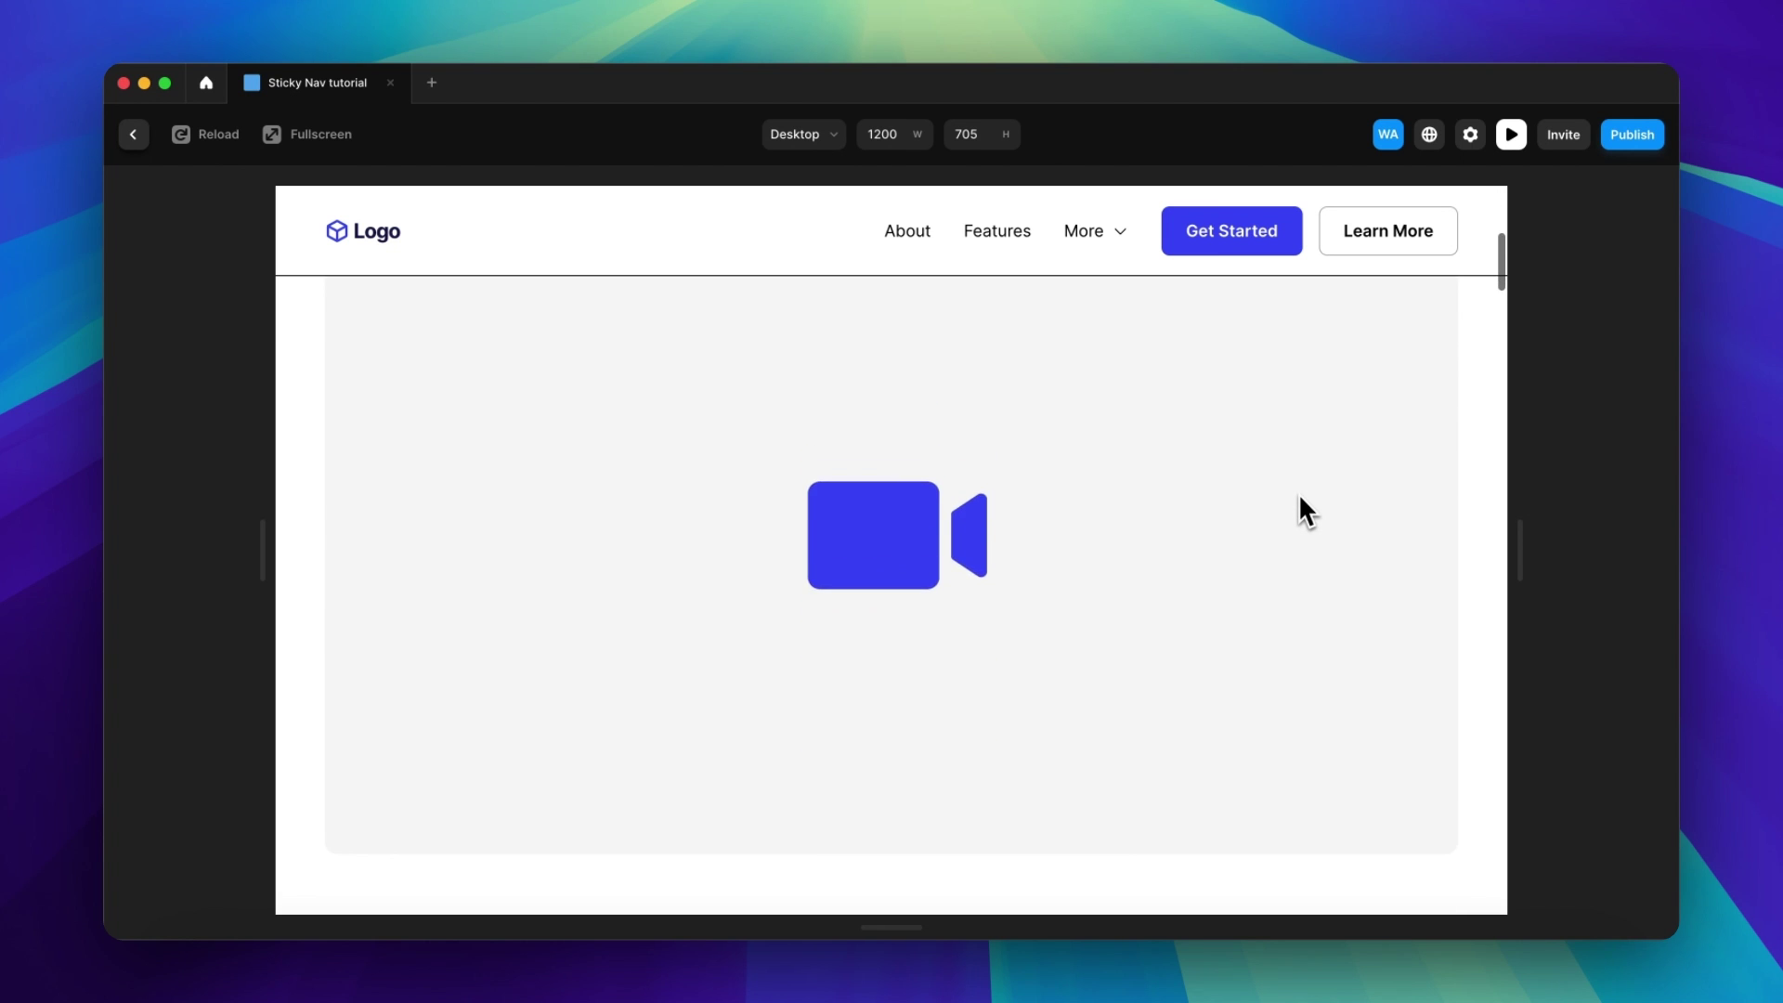
pyautogui.scroll(10, 1298, 493)
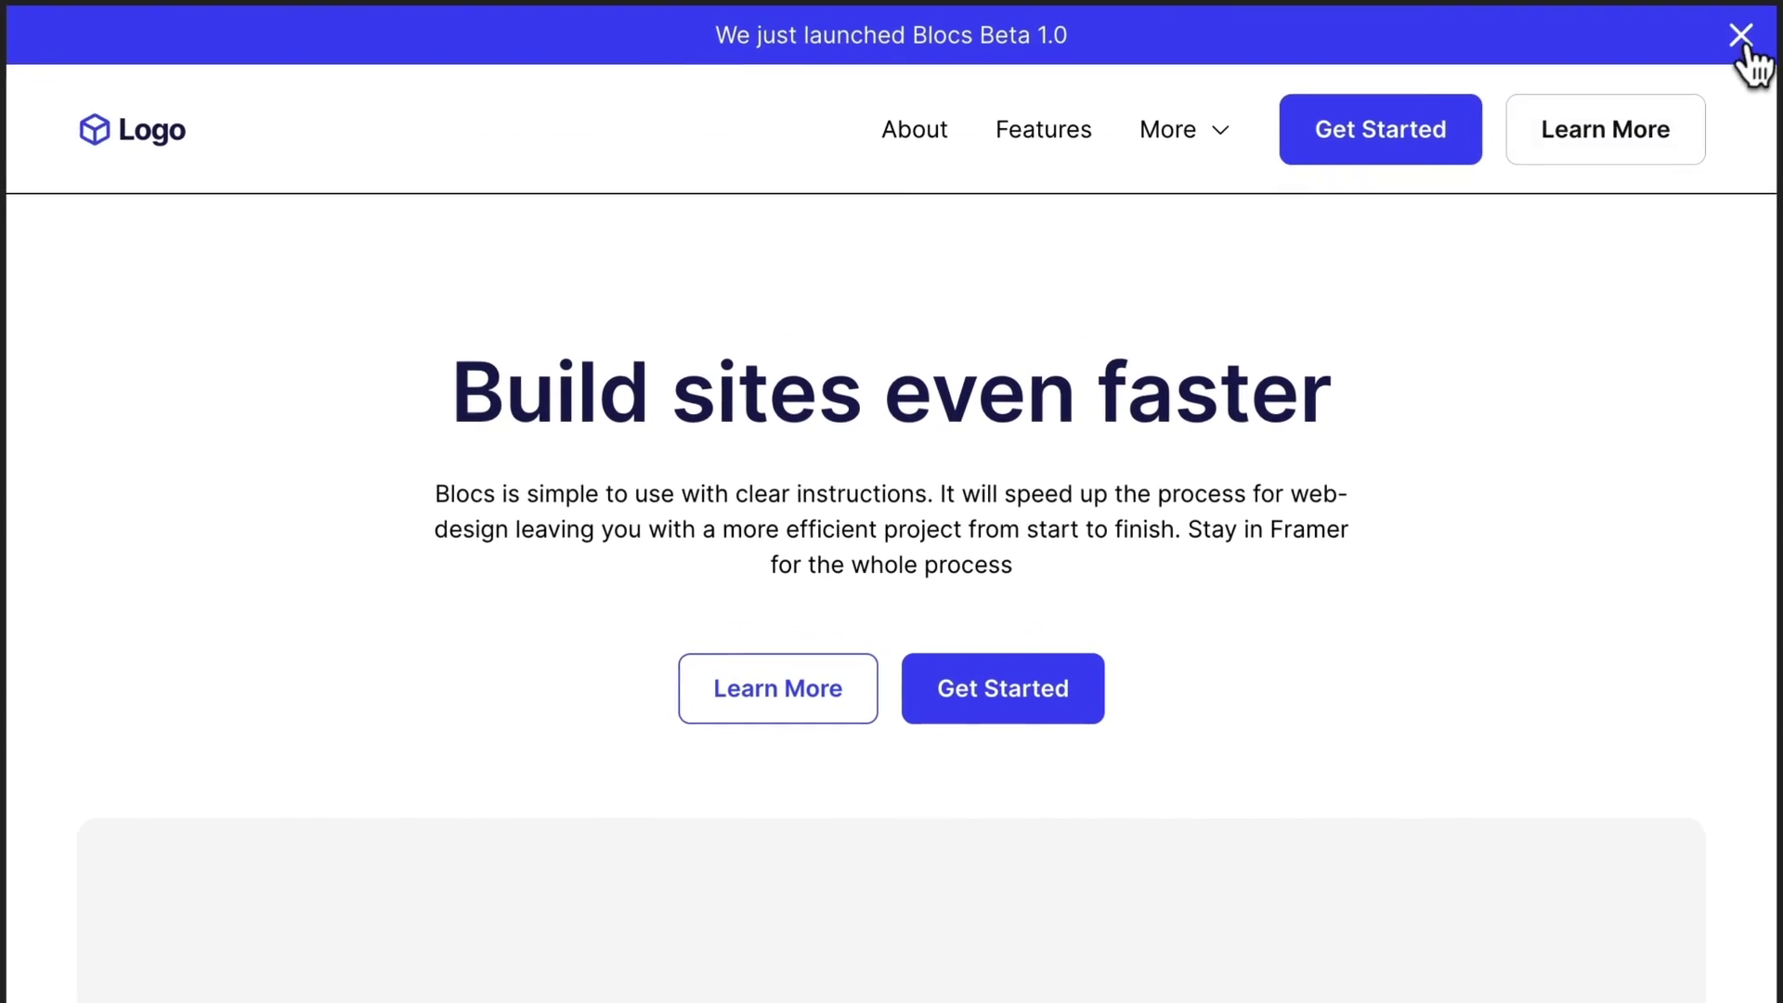
pyautogui.click(1482, 206)
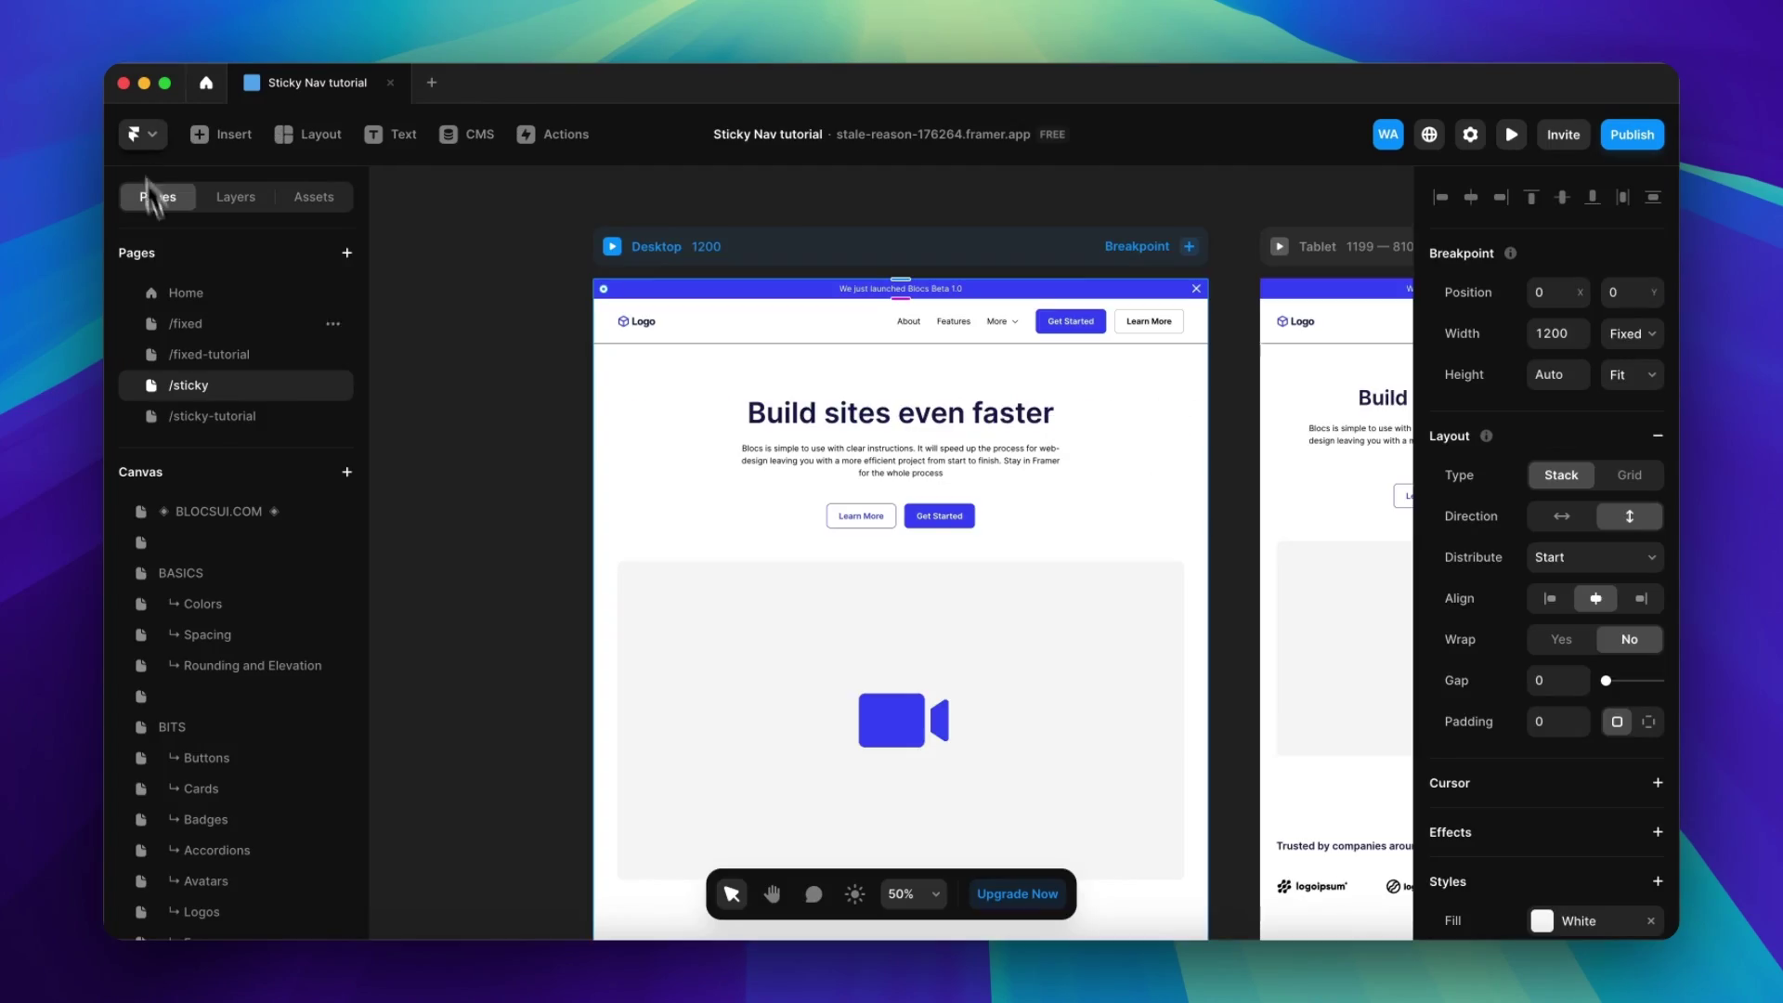
# - Set the navbar's position to Sticky on the /sticky-tutorial page
pyautogui.click(204, 416)
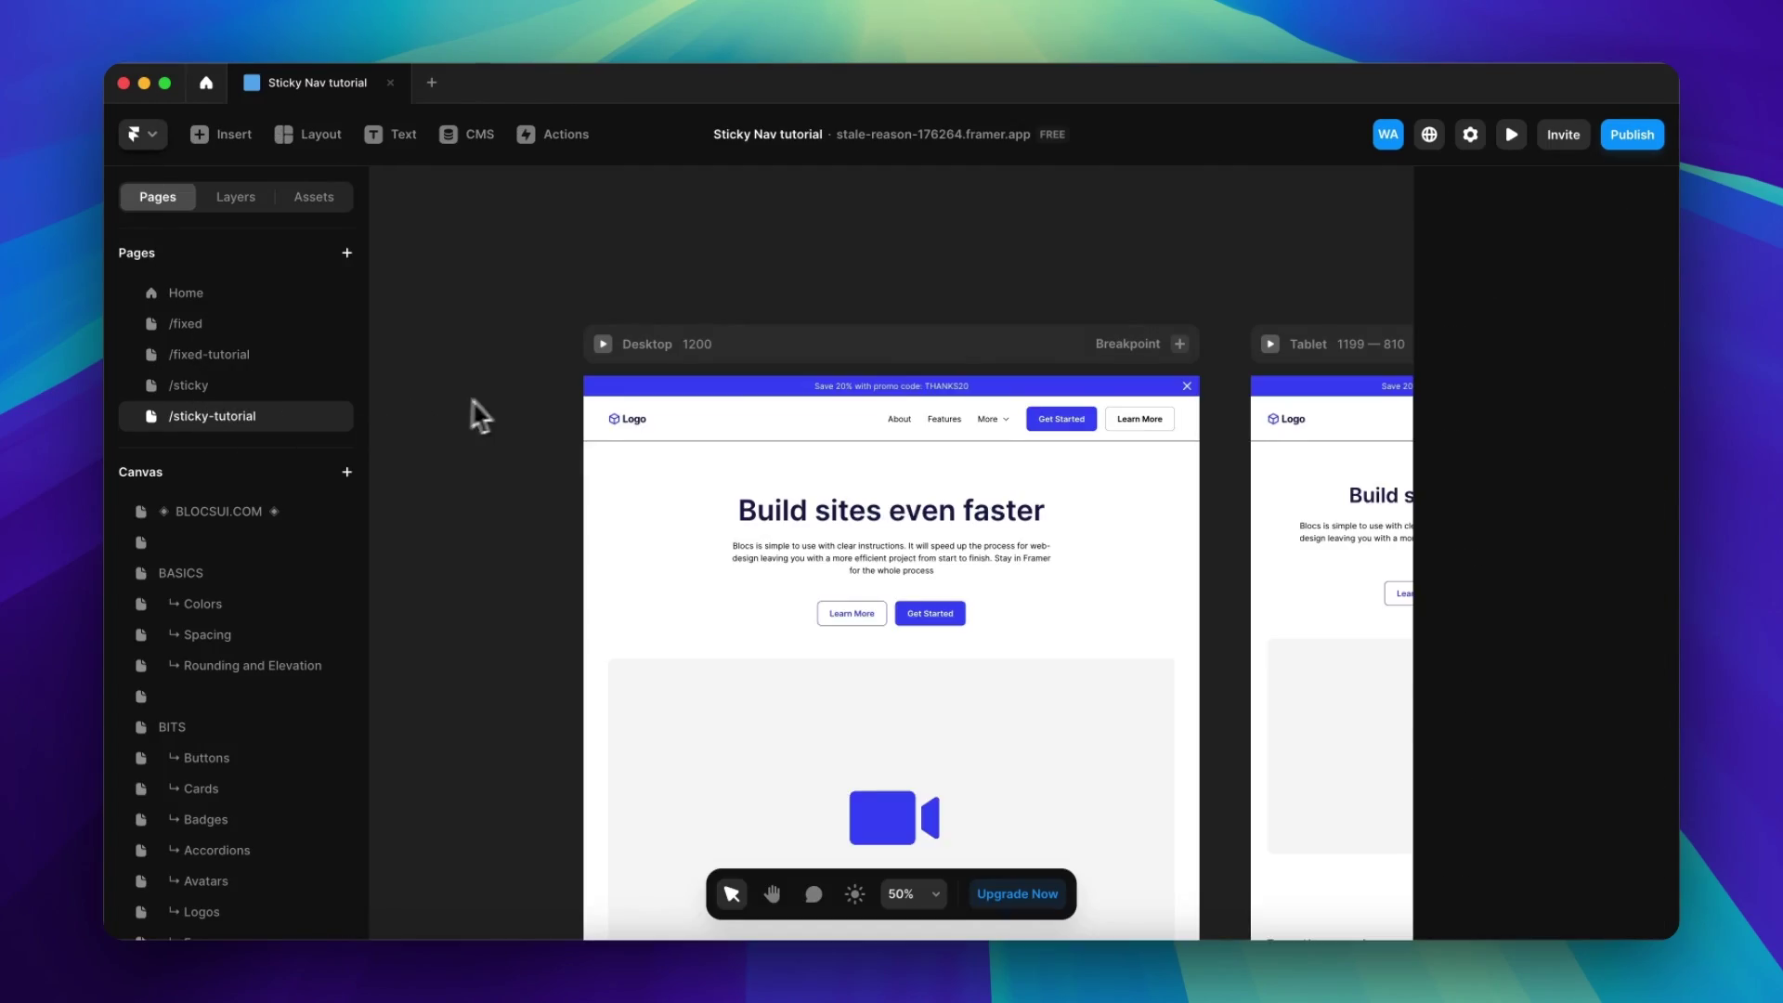
pyautogui.scroll(-2, 506, 415)
pyautogui.scroll(1, 513, 433)
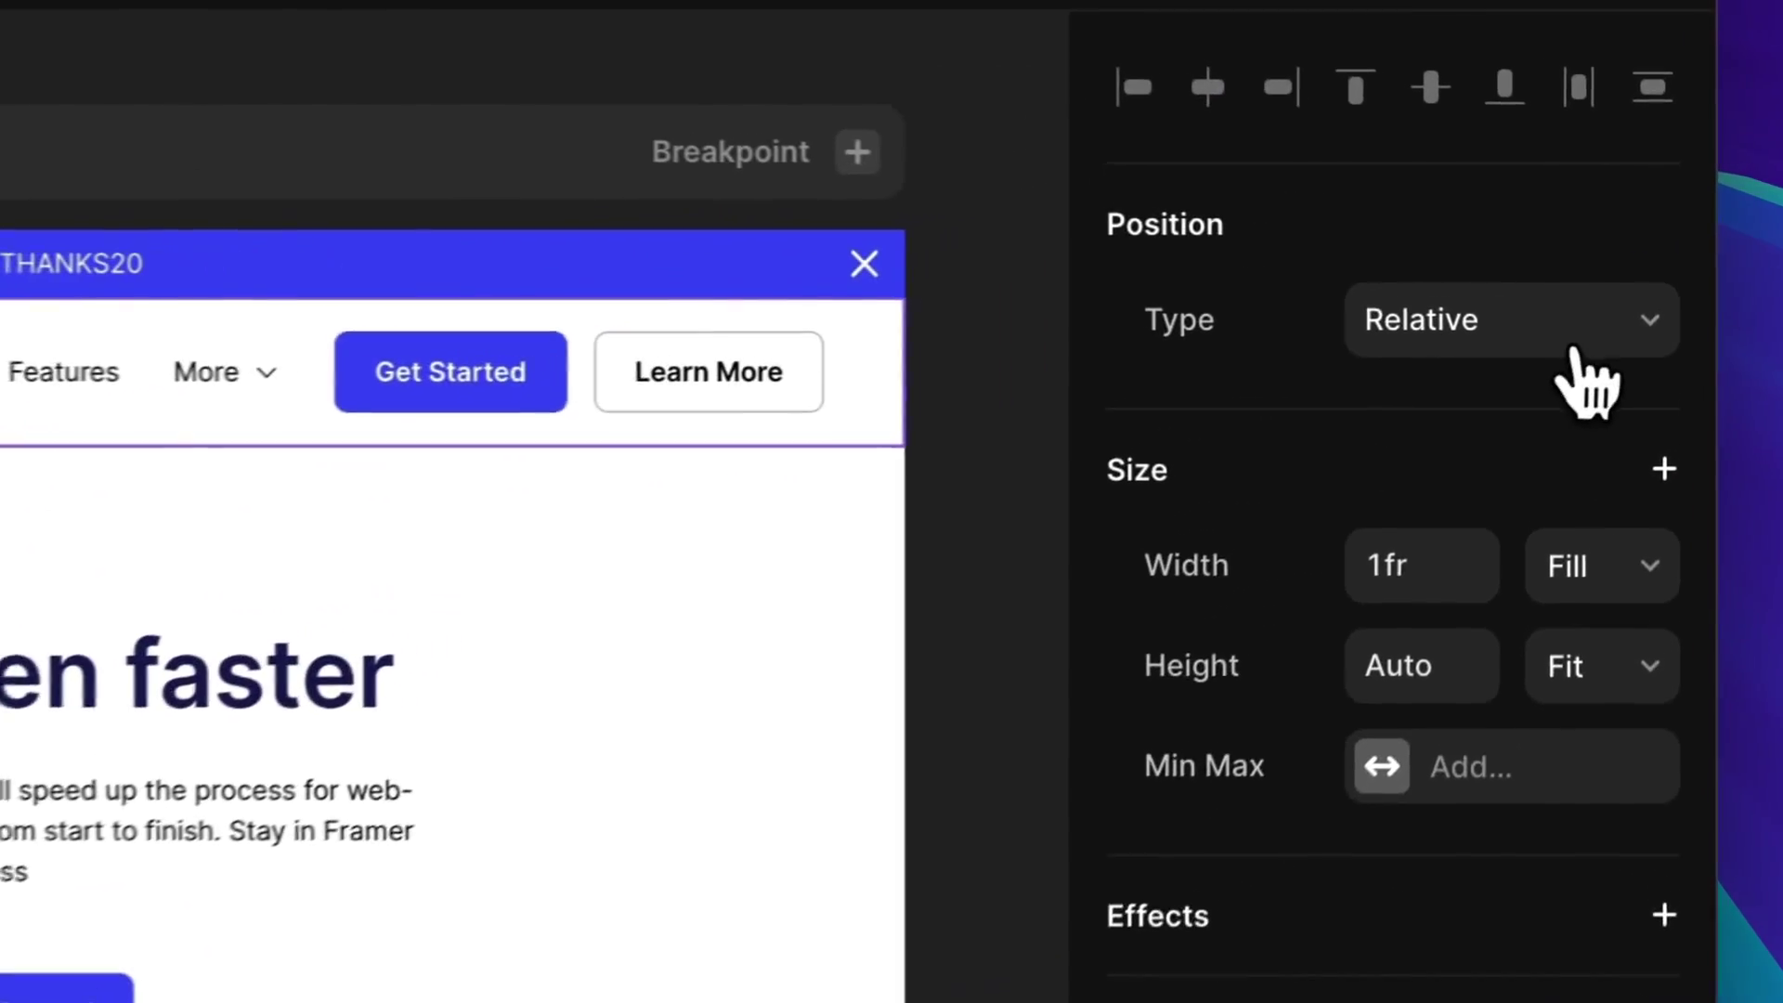
pyautogui.click(1575, 358)
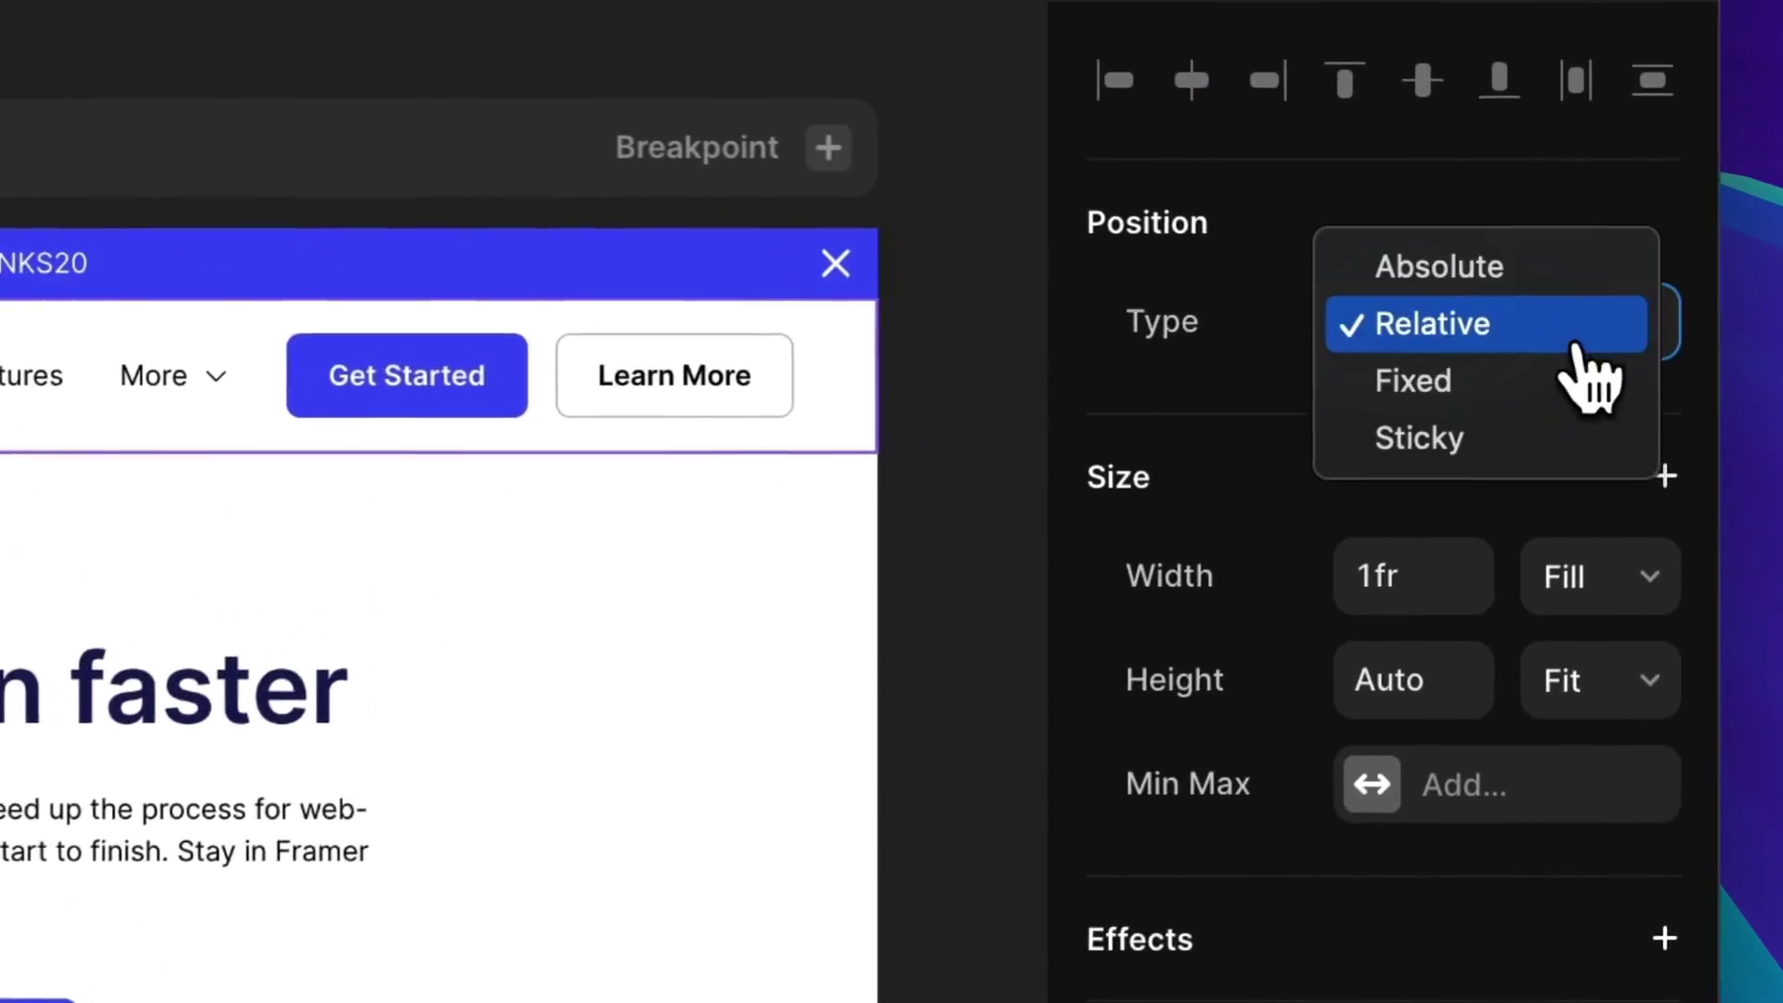
pyautogui.click(1571, 444)
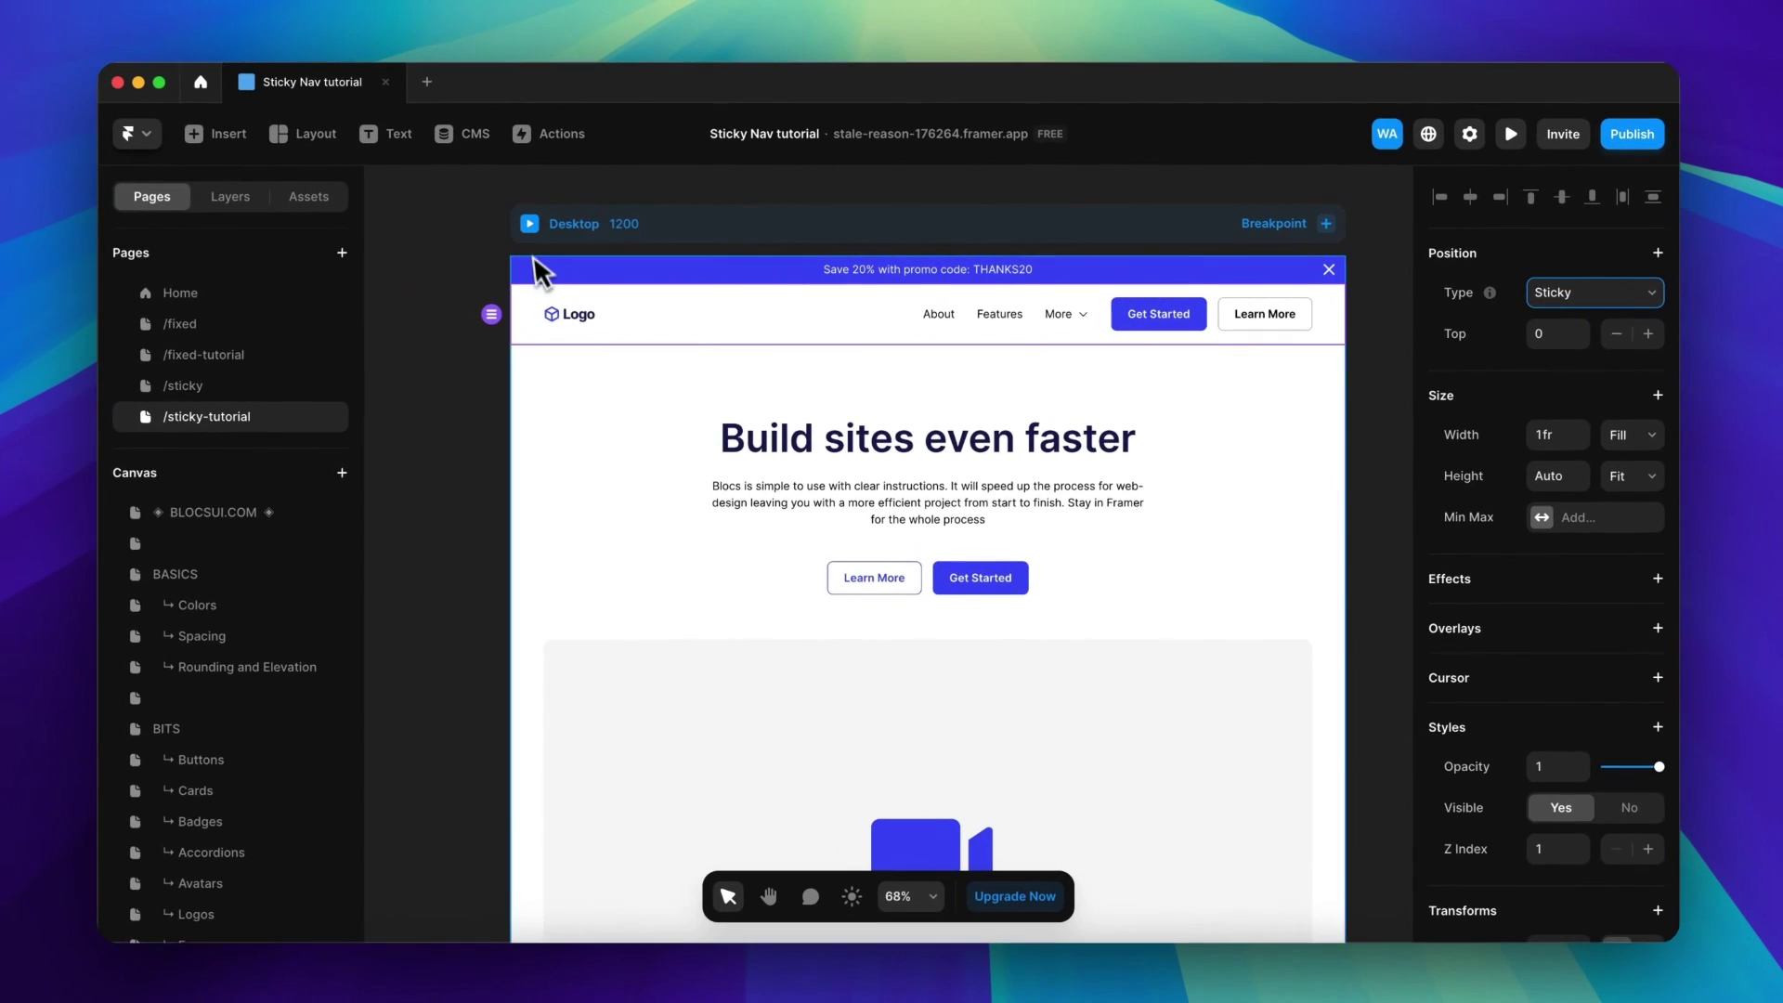
# - Preview the sticky navbar, then set the Desktop frame's overflow to Visible and preview again
pyautogui.click(529, 223)
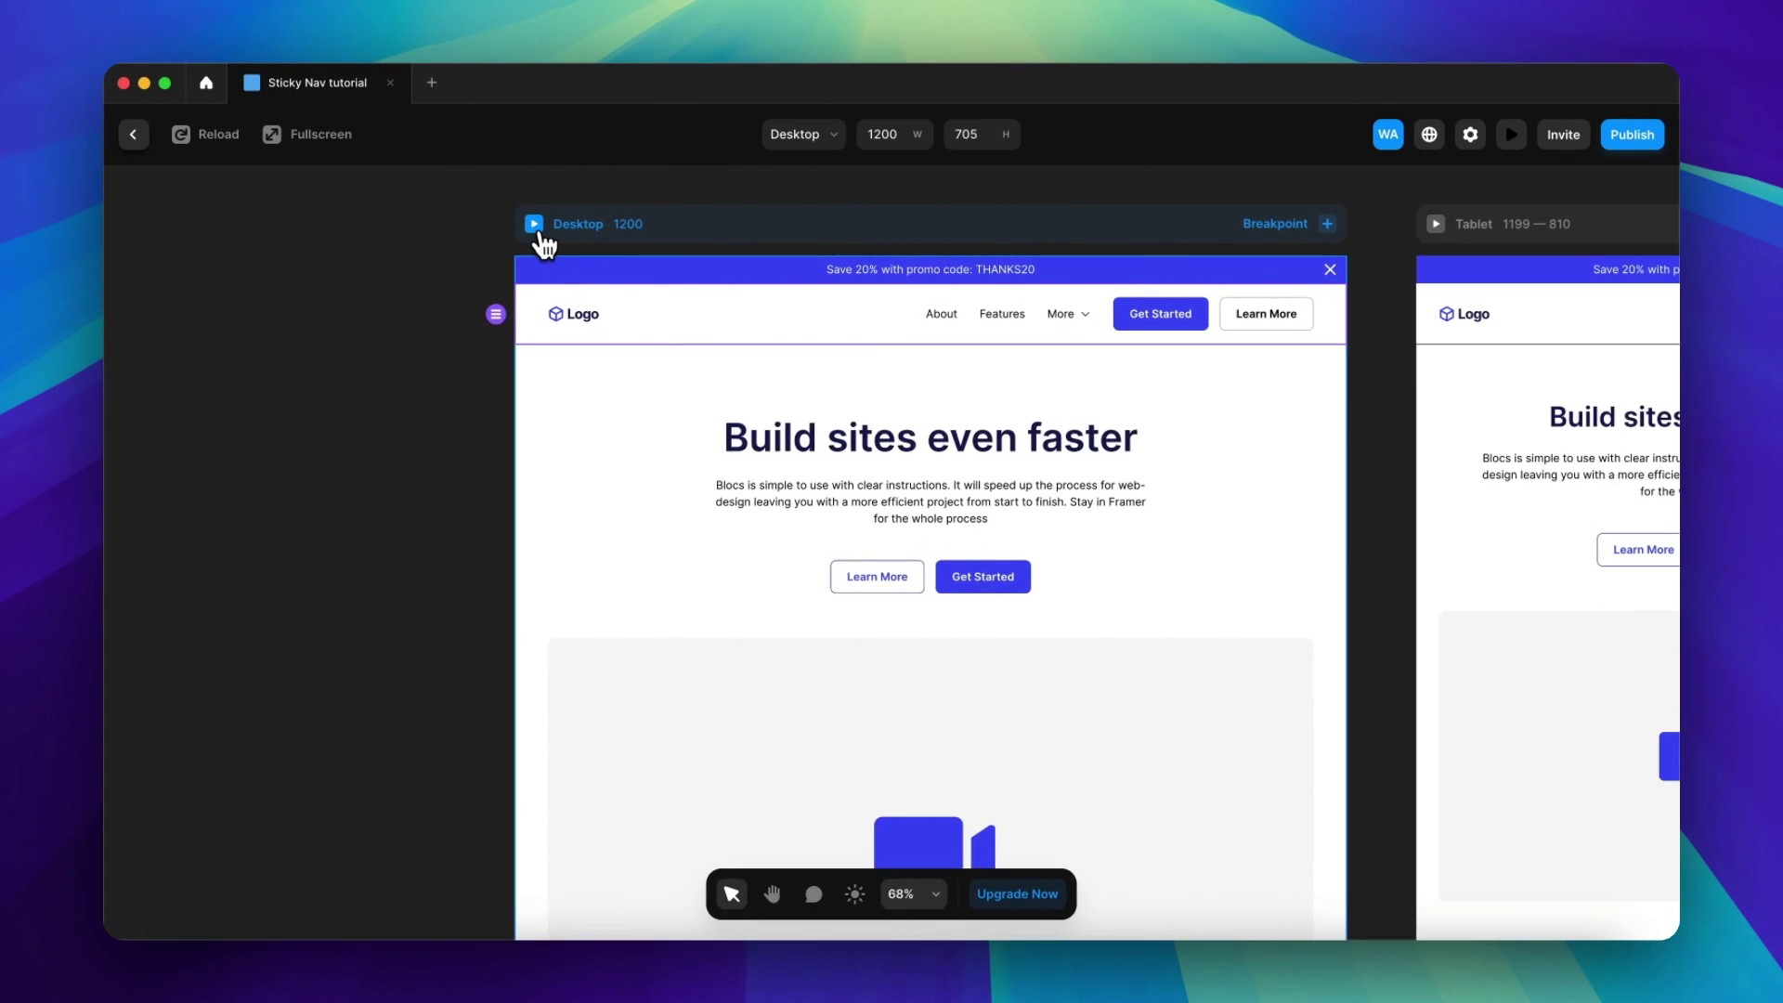
pyautogui.scroll(-2, 1139, 512)
pyautogui.scroll(-2, 1140, 512)
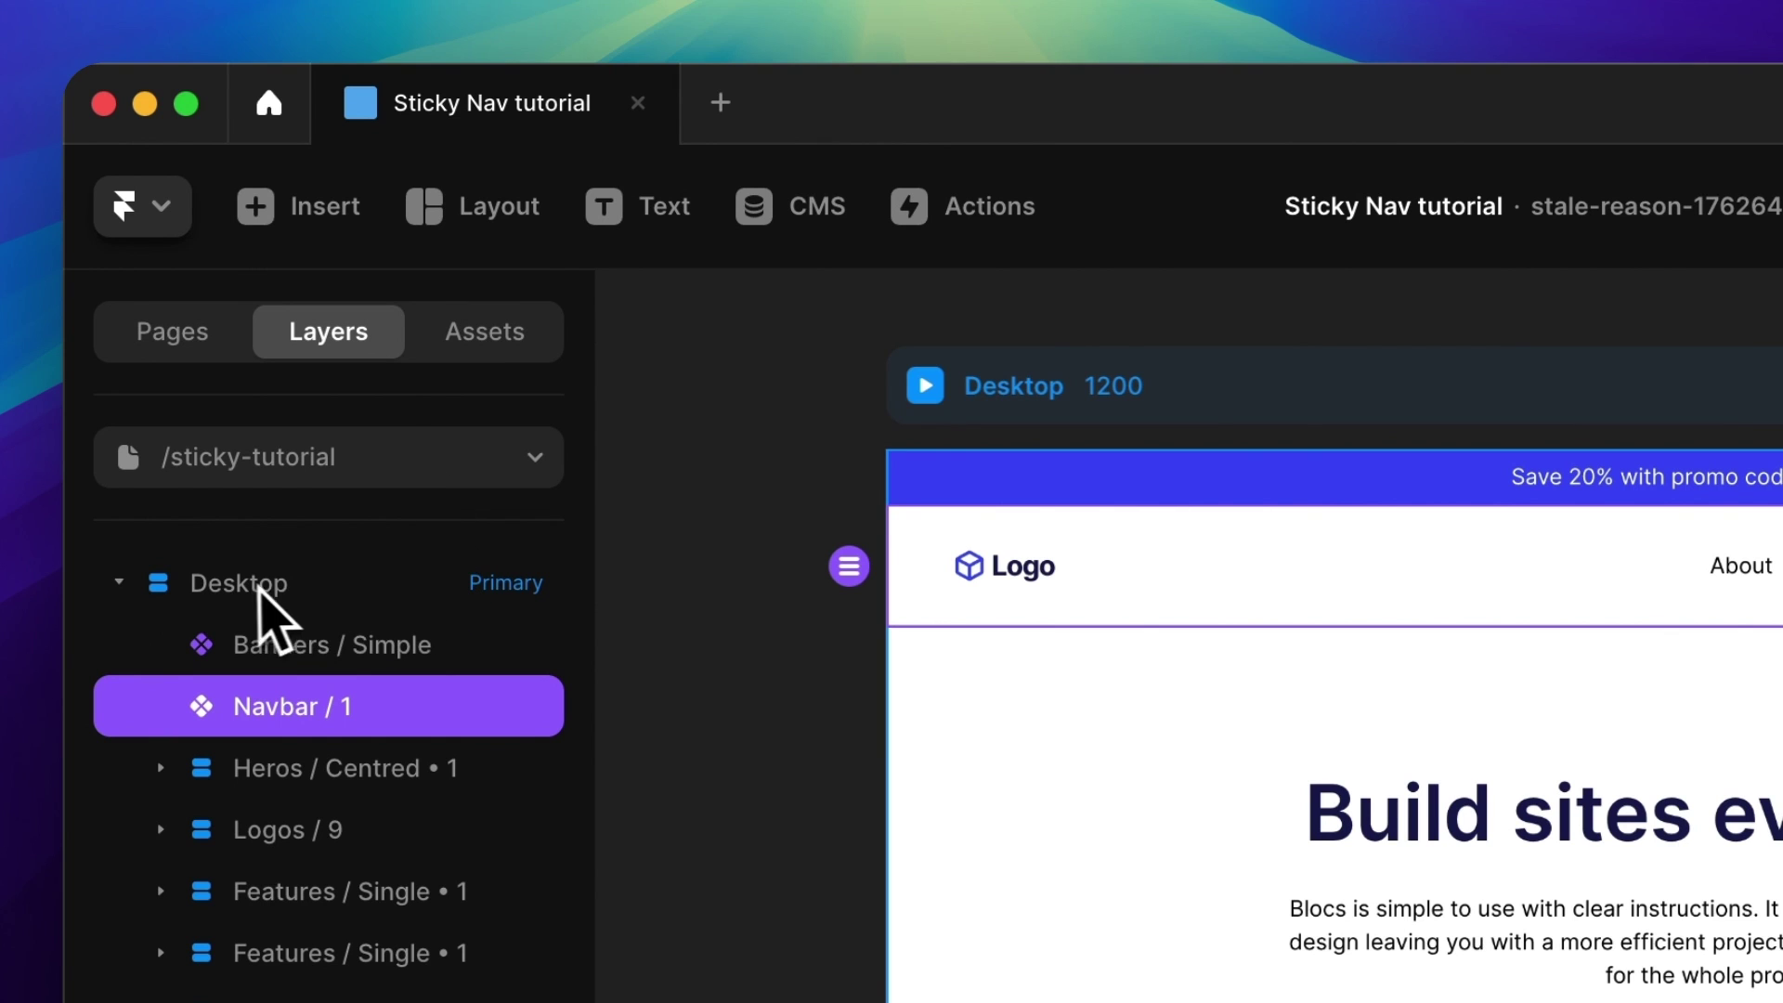
pyautogui.click(247, 585)
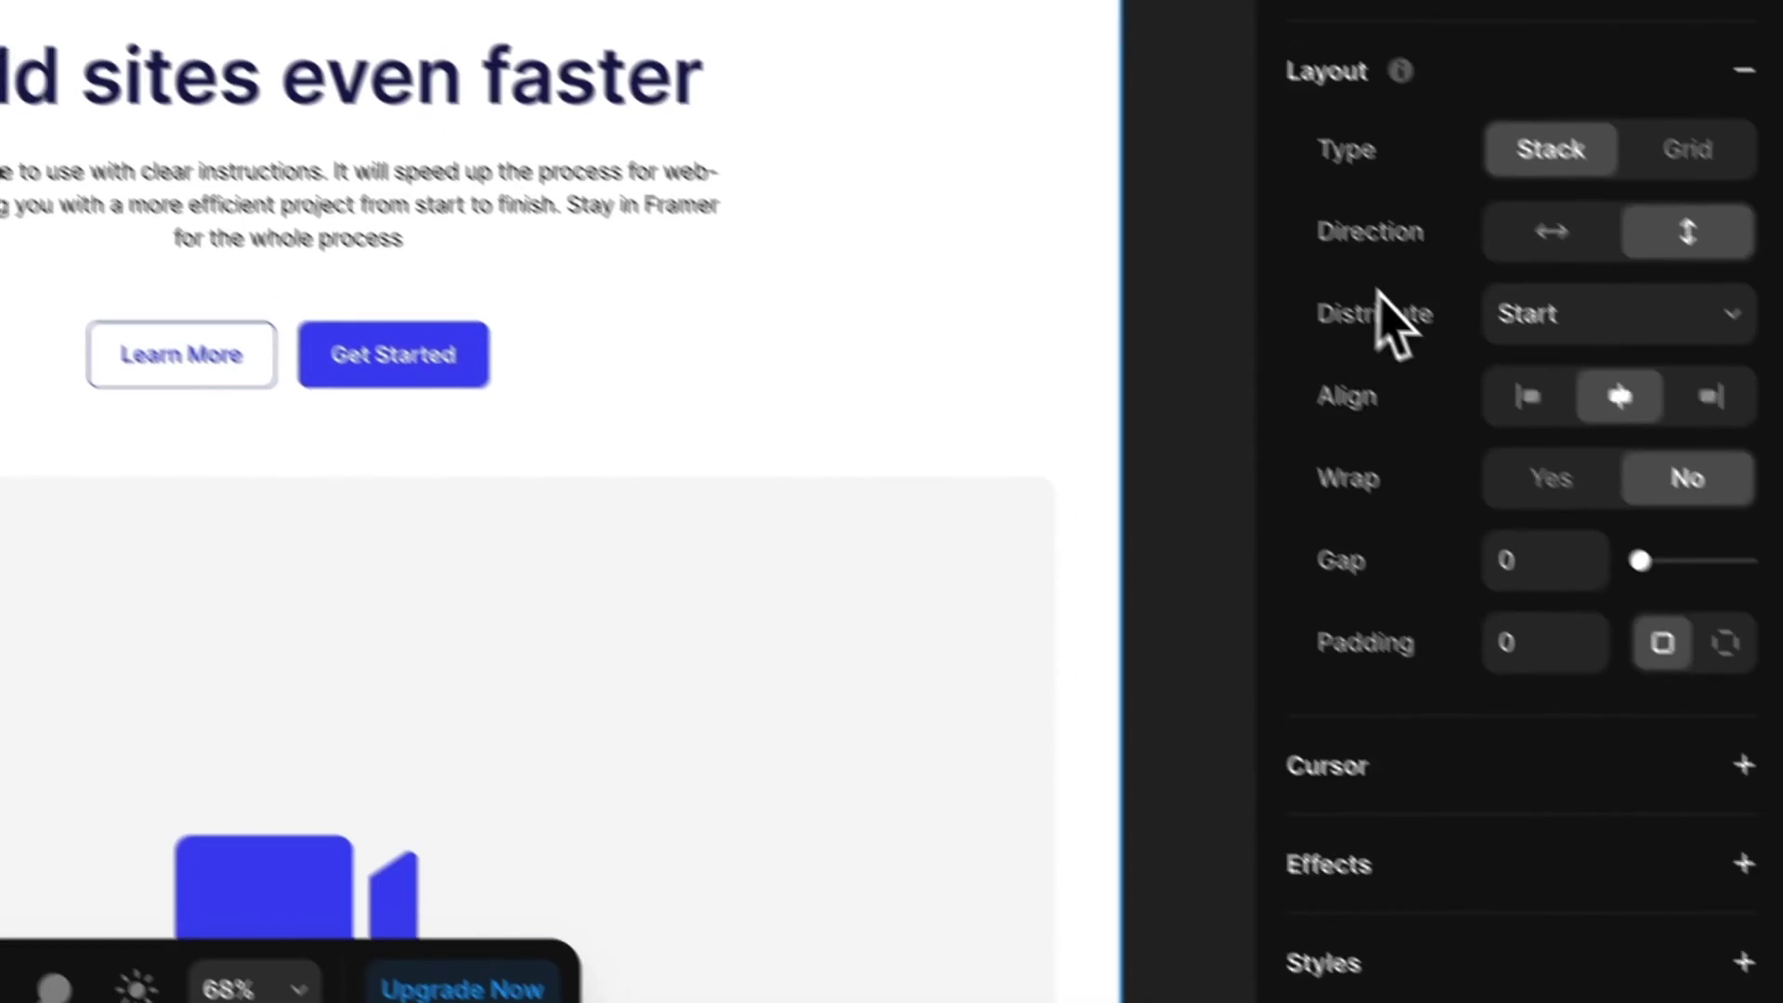
pyautogui.scroll(-4, 1389, 318)
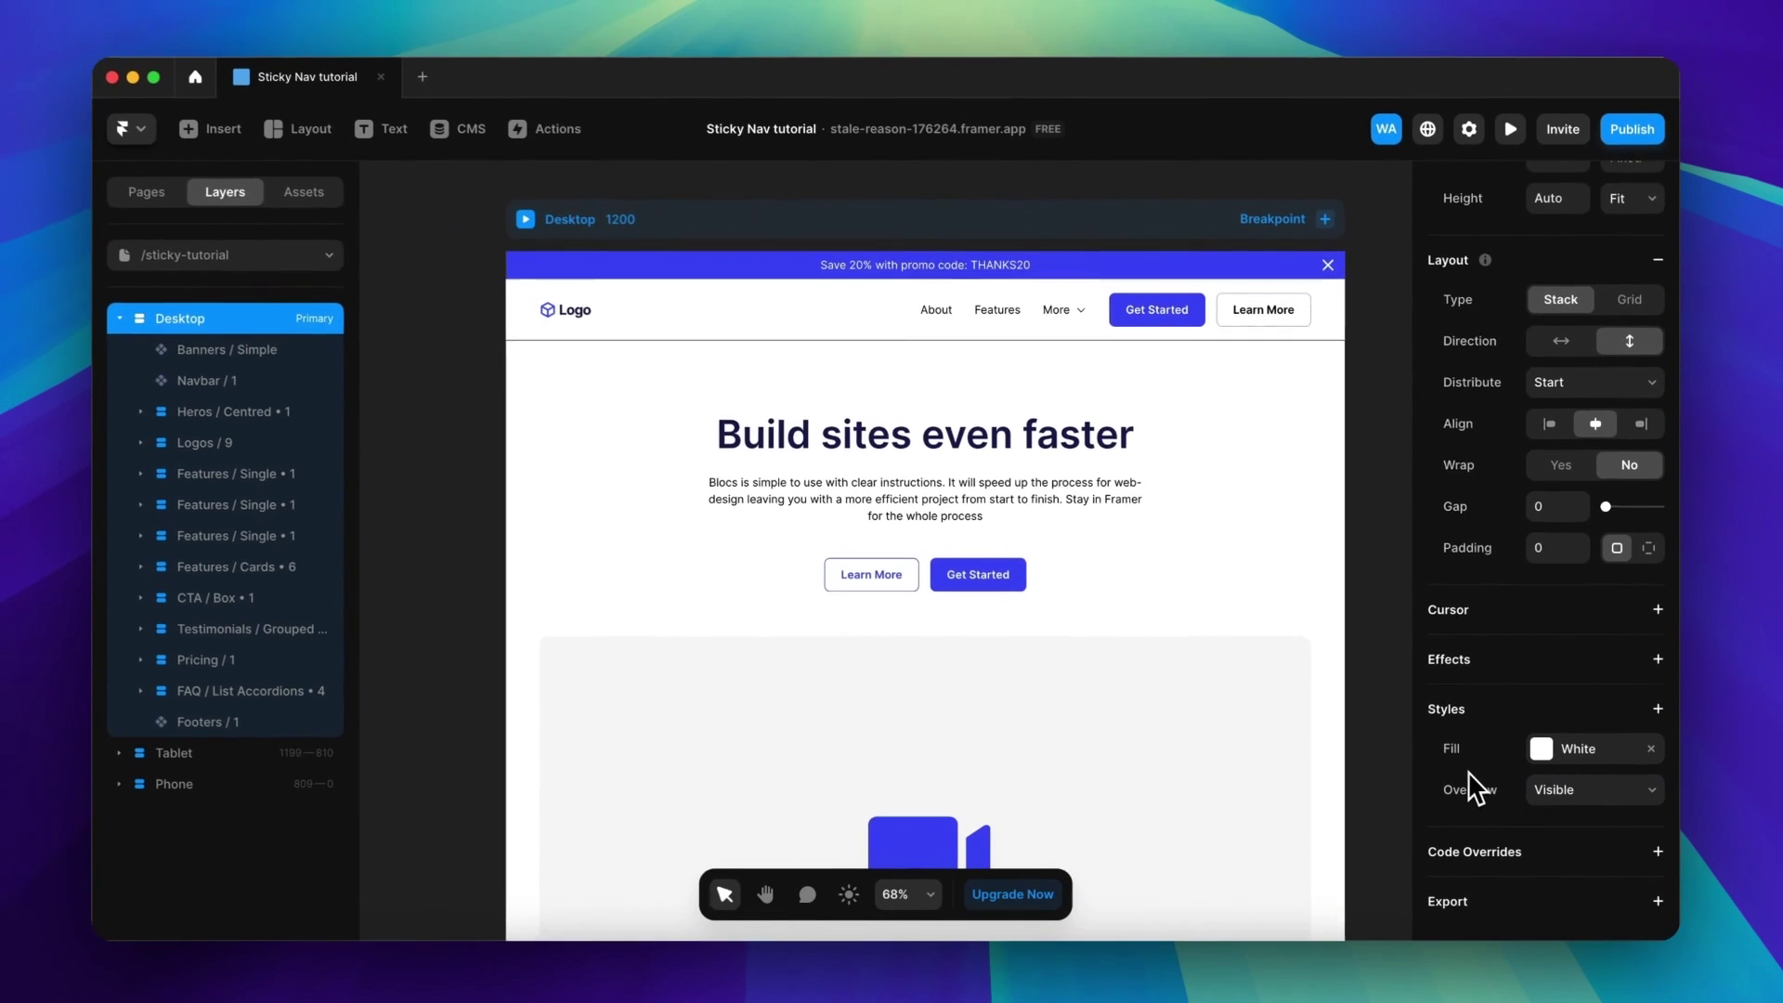
pyautogui.click(534, 224)
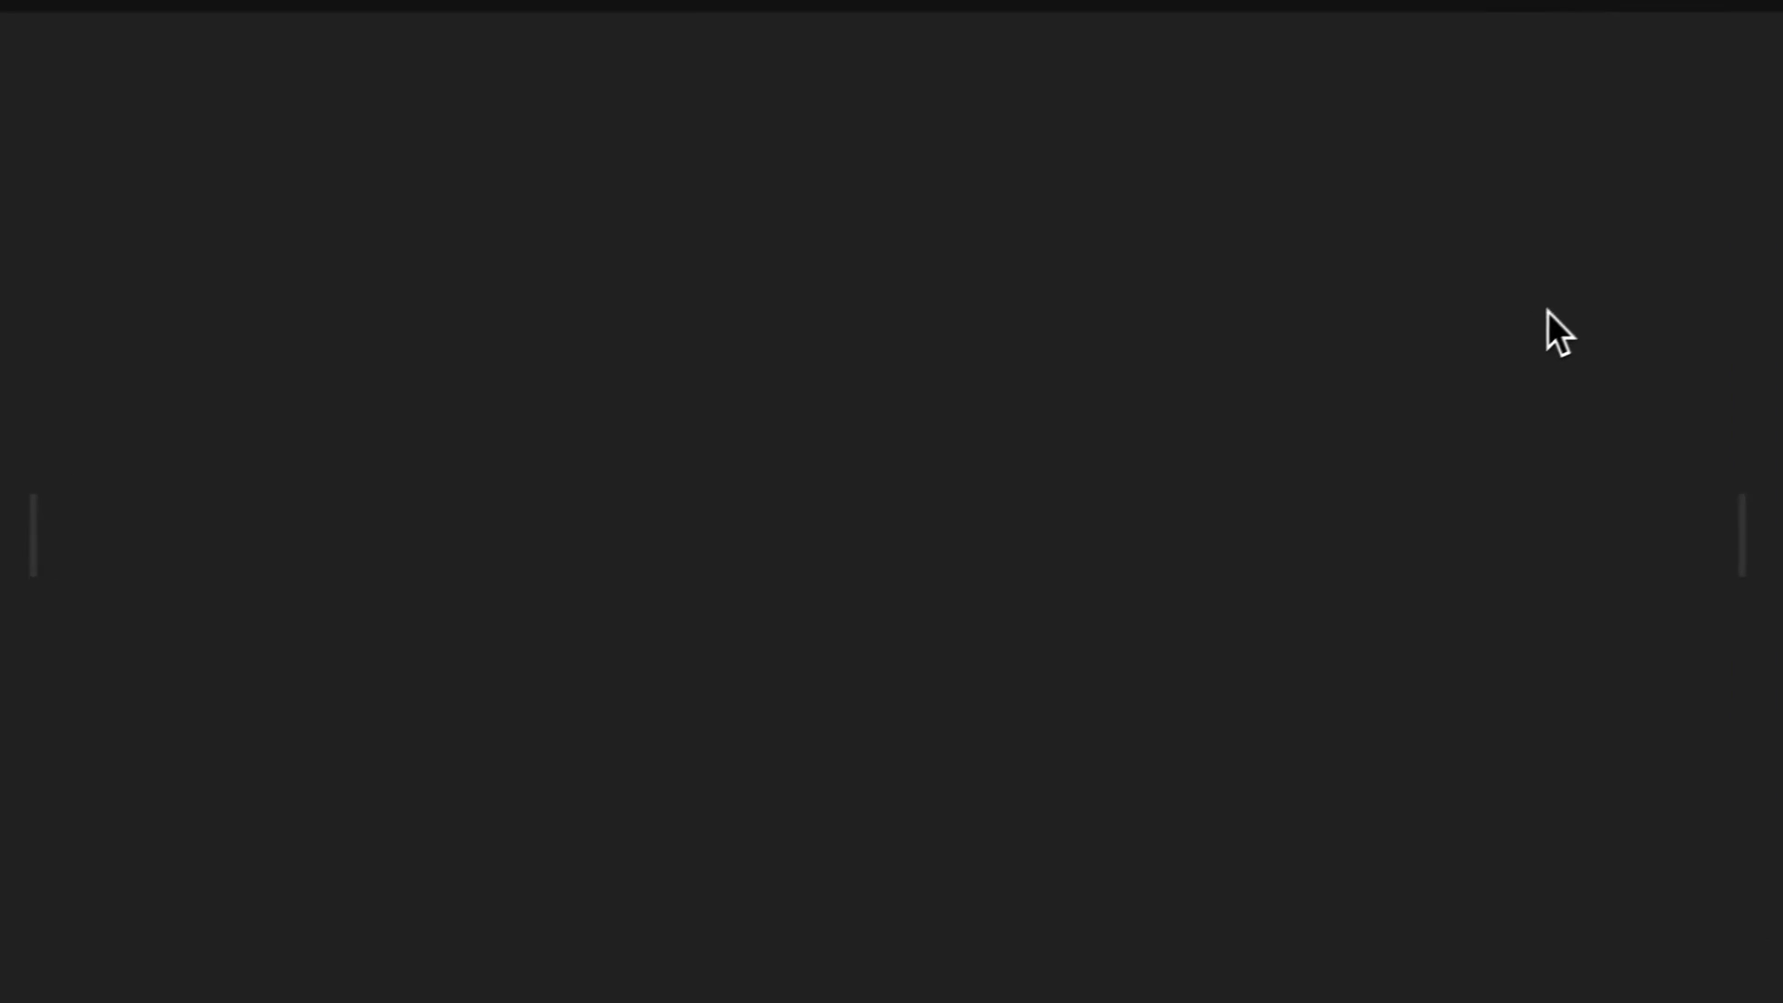
# - Scroll the preview to confirm the navbar pins to the top once the banner scrolls away
pyautogui.scroll(-2, 1589, 316)
pyautogui.scroll(-5, 1587, 295)
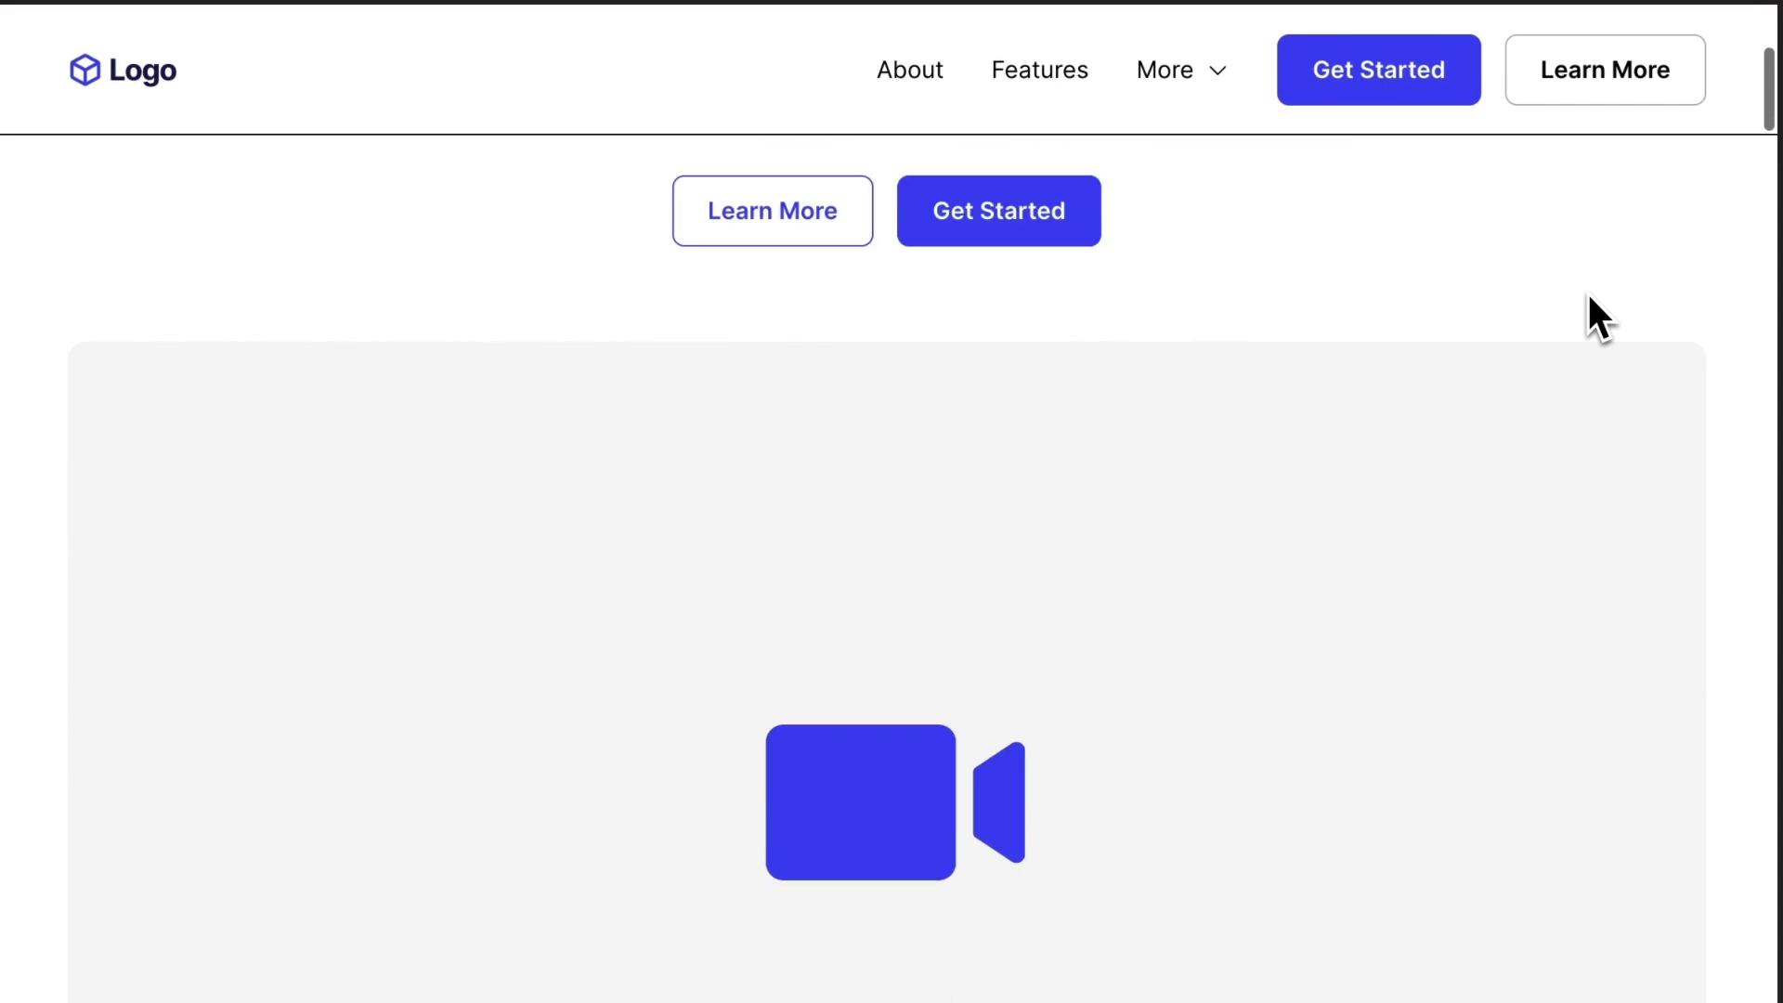
pyautogui.scroll(7, 1588, 295)
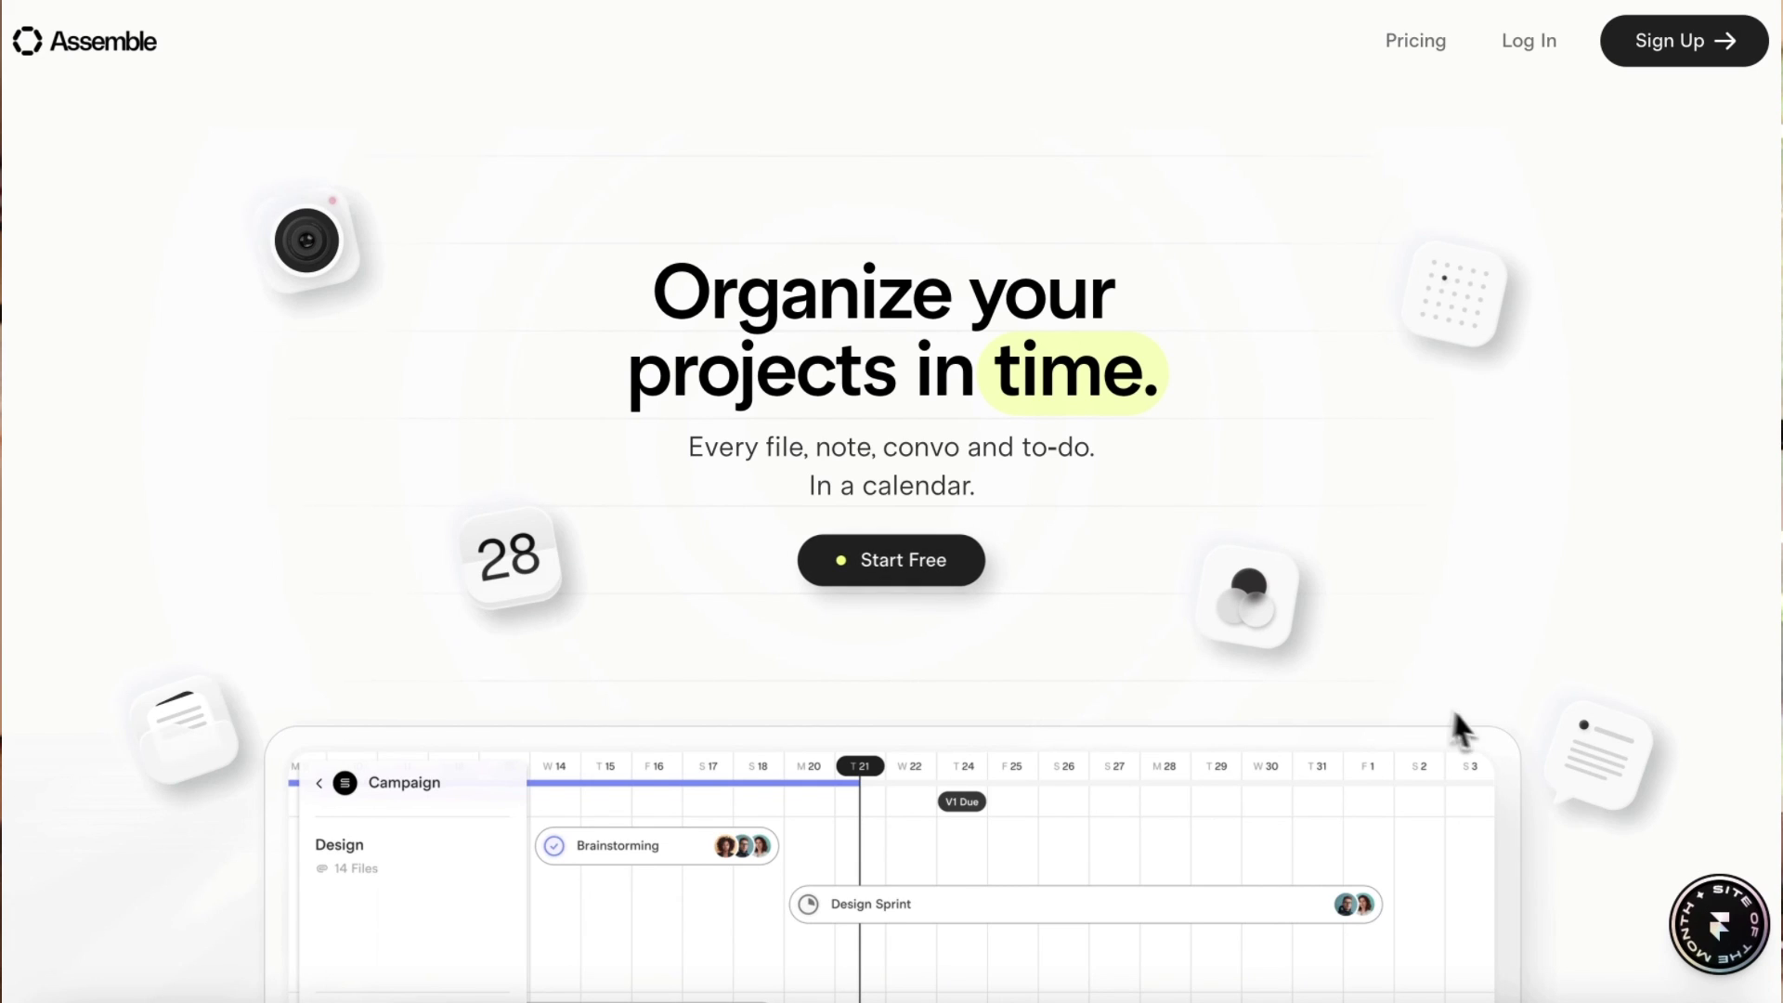
pyautogui.scroll(-10, 1480, 740)
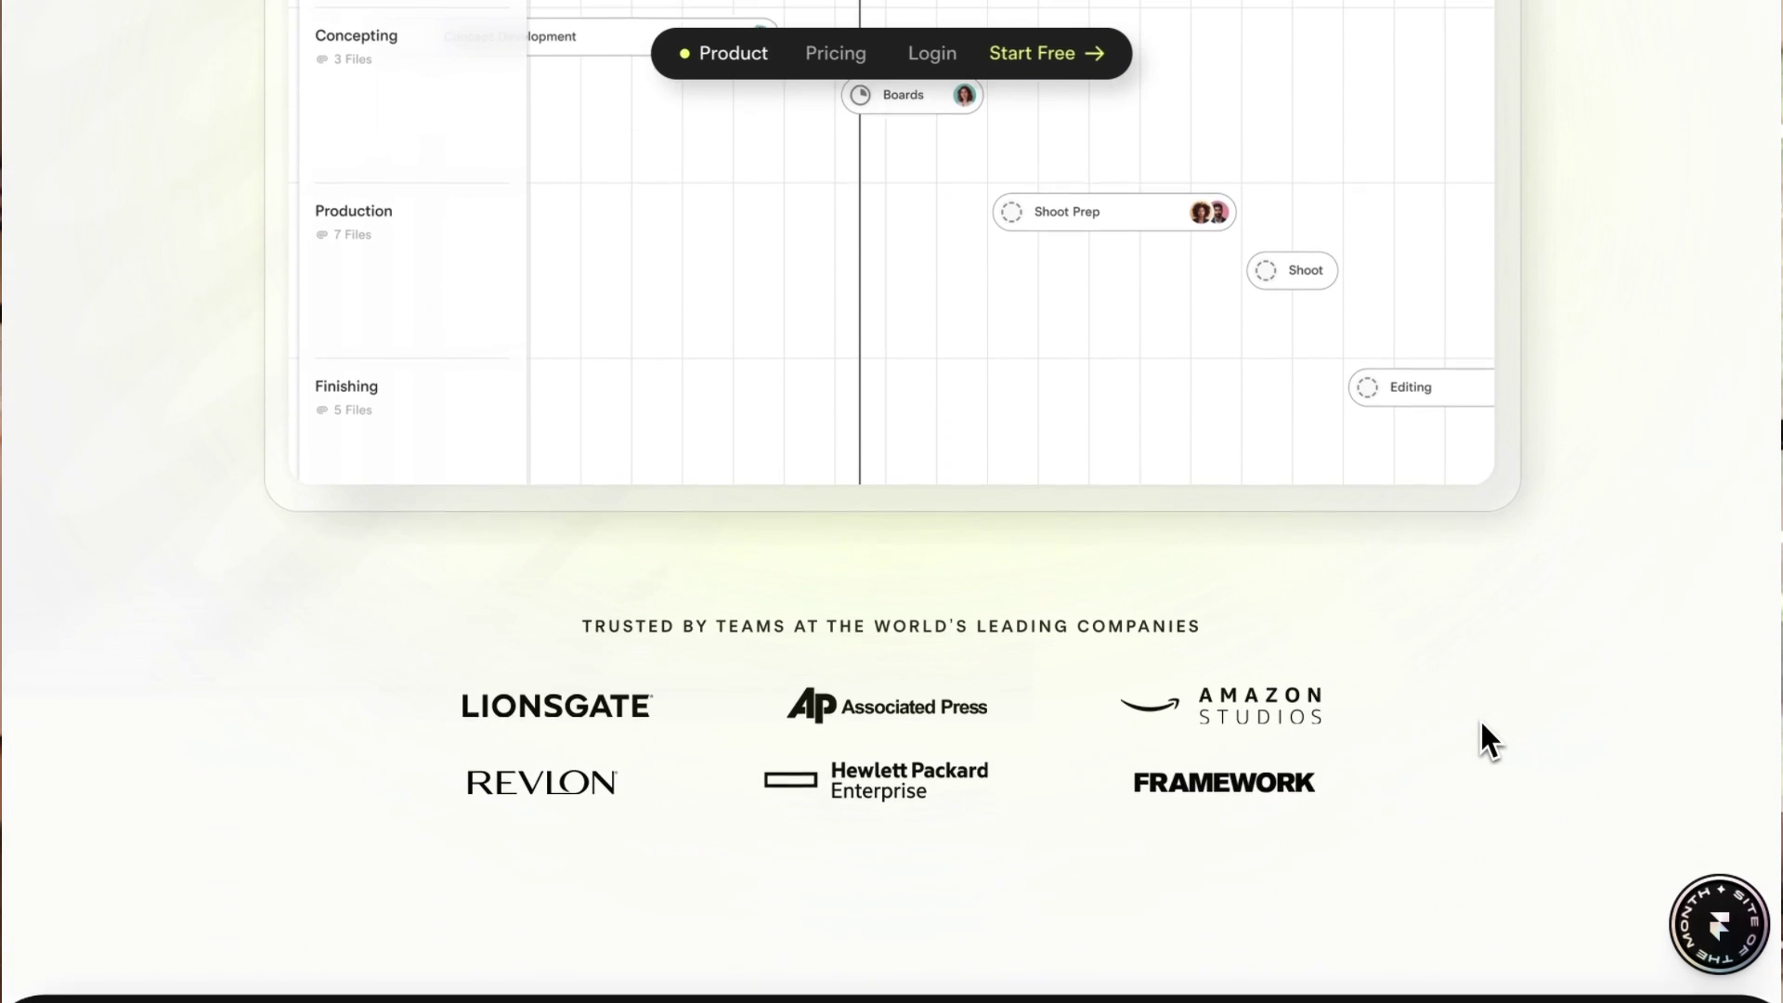